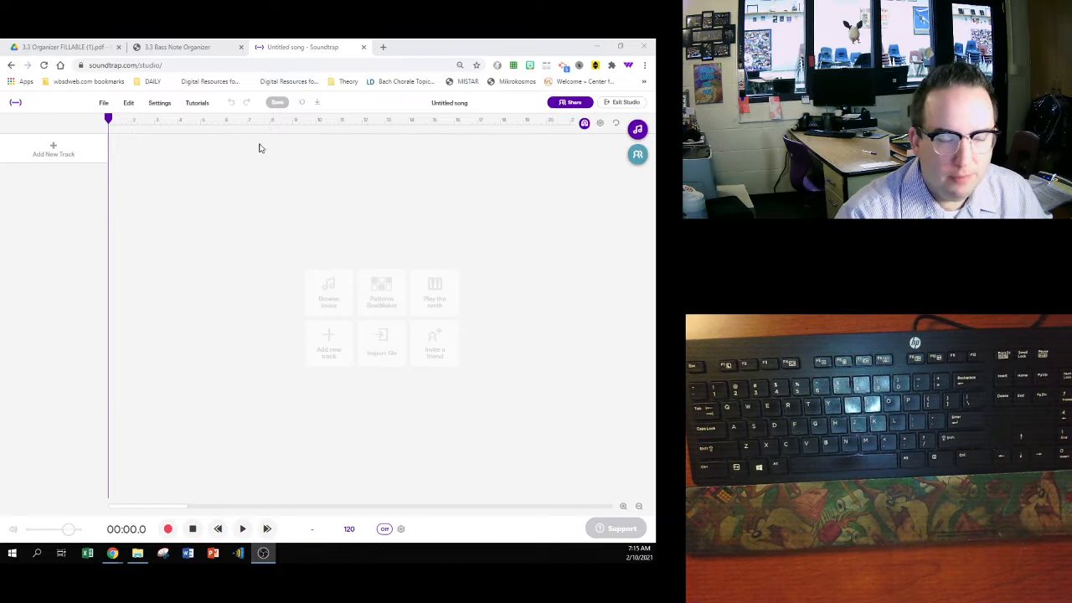
- Add a Drum & beats track and set the song's tempo to 80 BPM
click(53, 149)
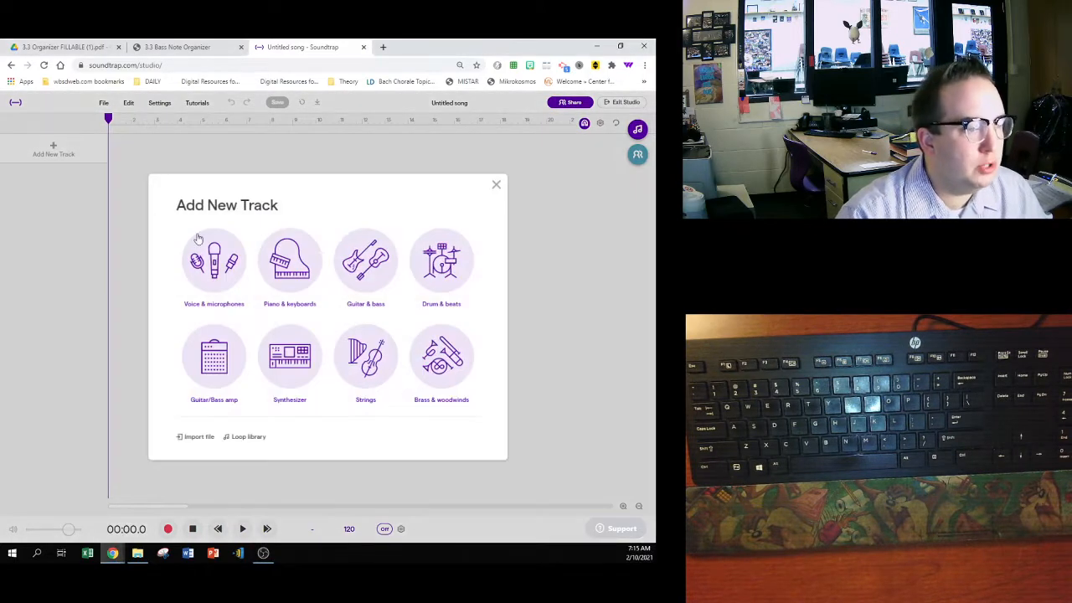
click(442, 259)
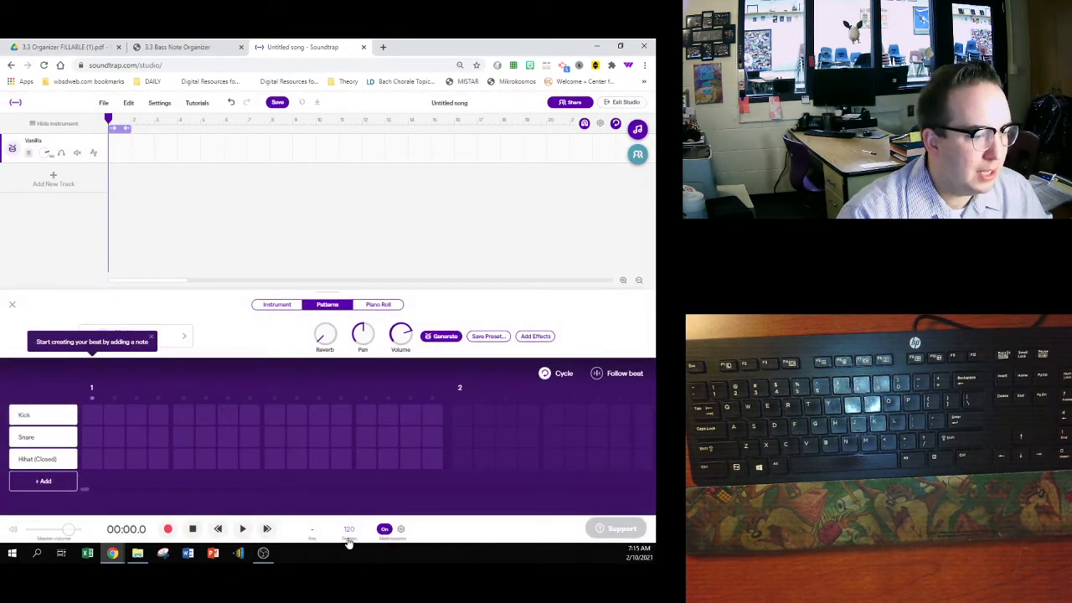
click(349, 531)
click(347, 478)
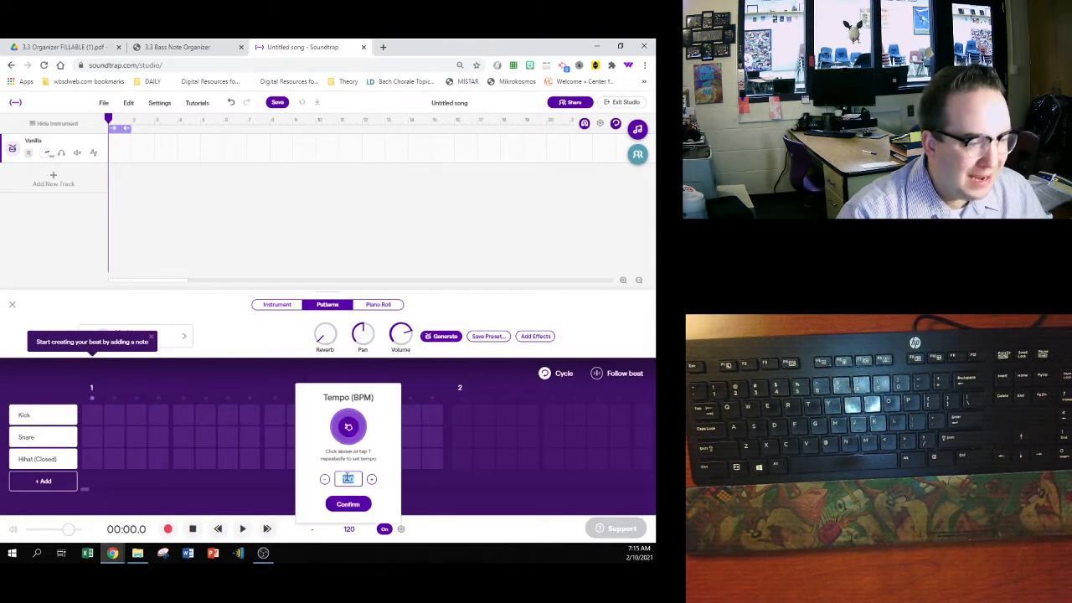
text(80)
click(347, 503)
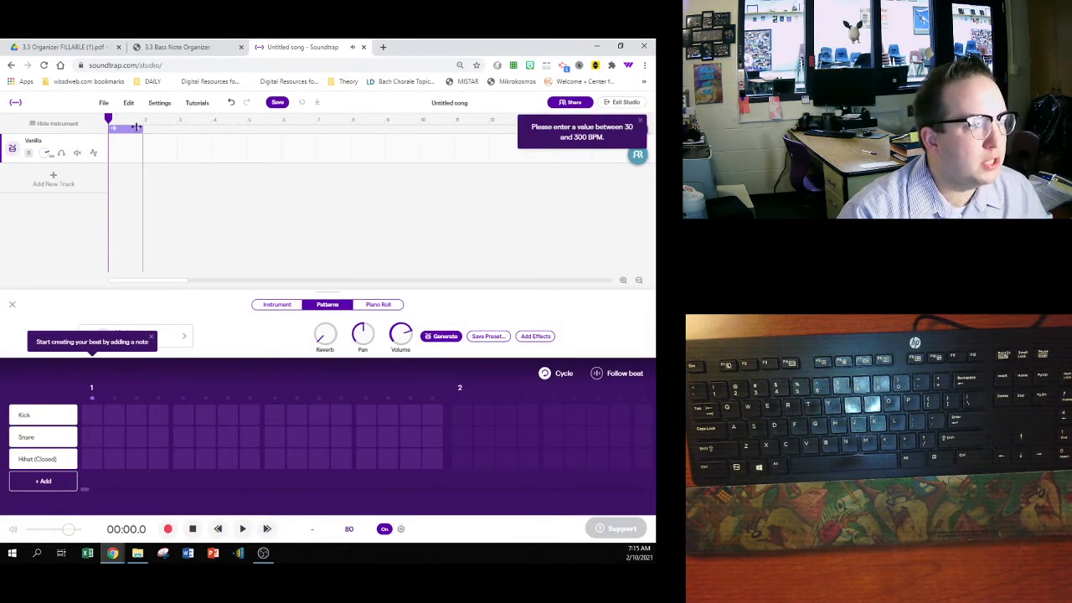
- Extend the cycle region to cover measures 1 through 4 and check the drum groove in the 3.3 Bass Note Organizer
drag(140, 128, 245, 128)
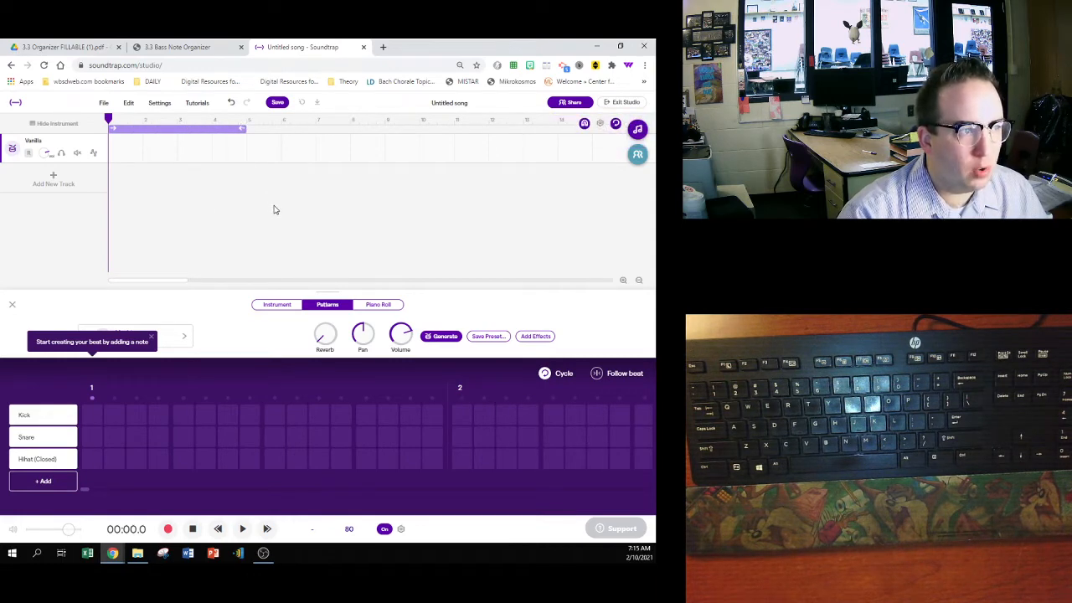
click(200, 49)
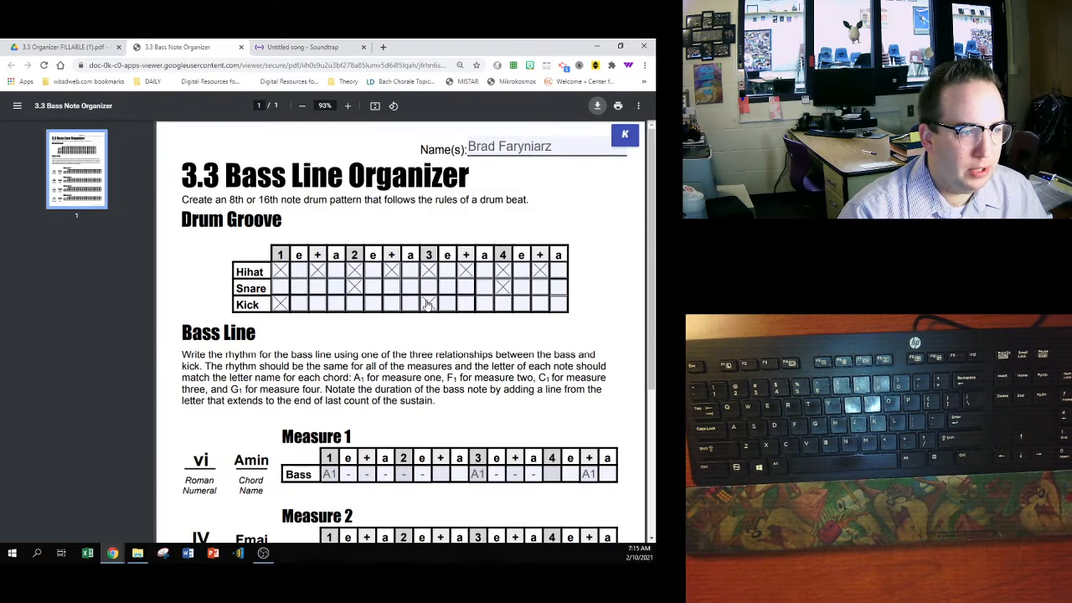
click(275, 46)
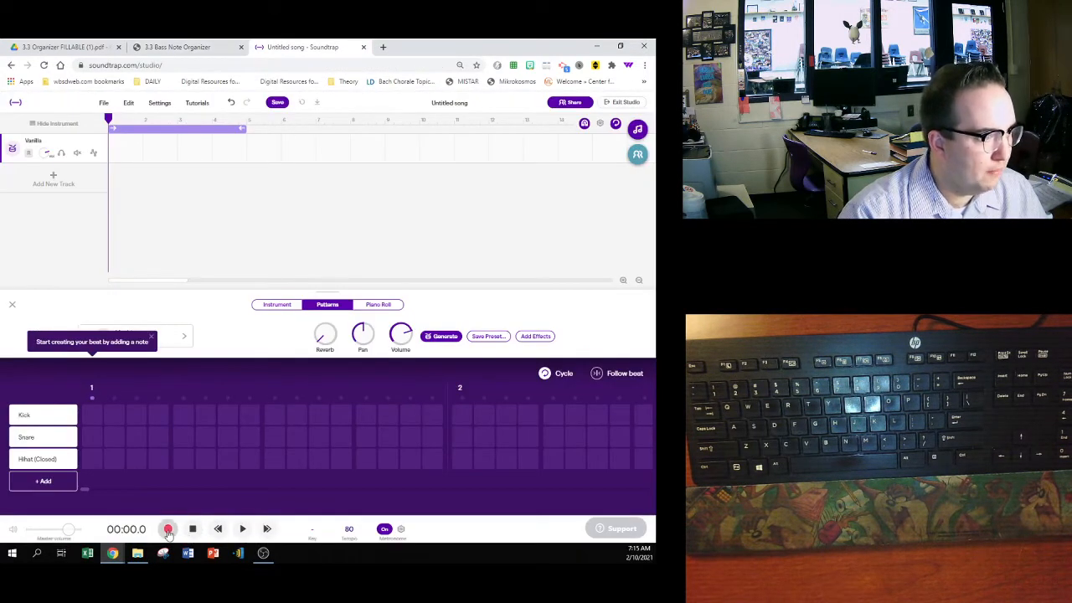
- Record a four-measure groove on the drum kit with alternating kick and snare under steady eighth-note hi-hats
click(278, 305)
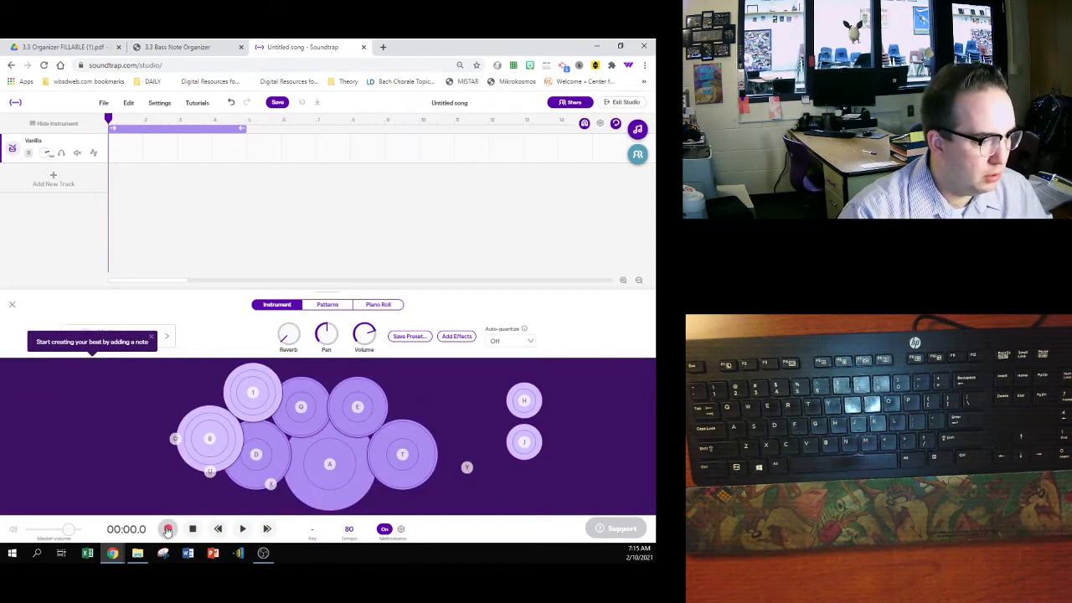
click(167, 528)
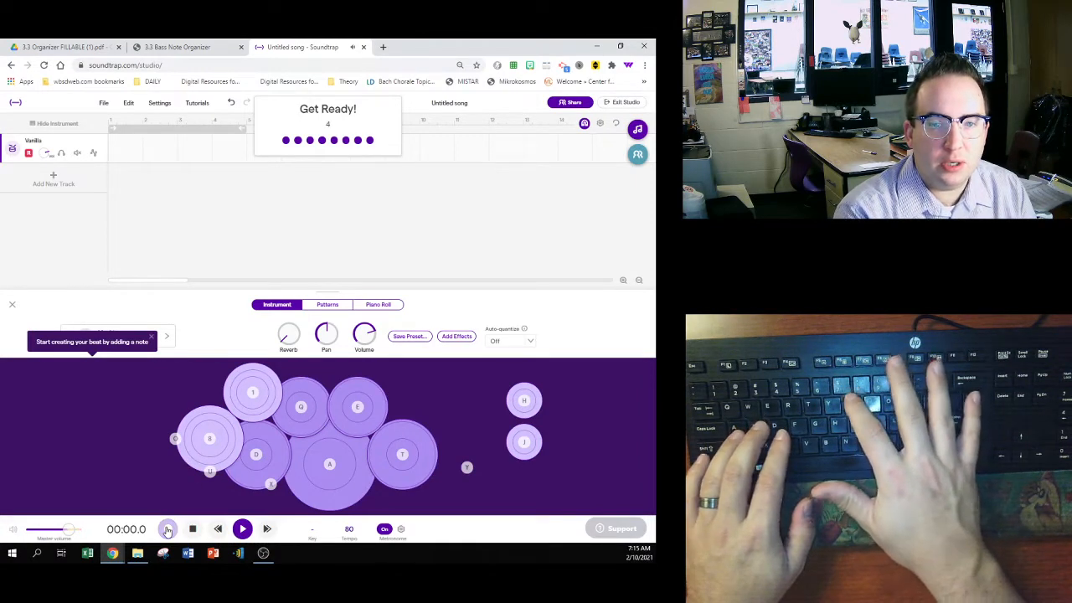
key(a)
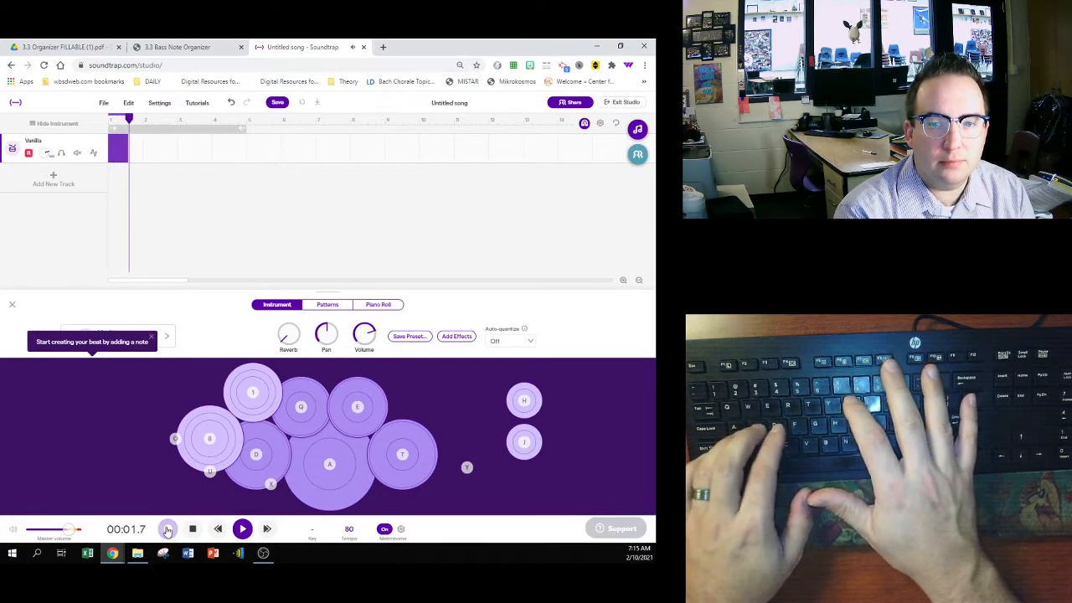
key(d)
key(d)
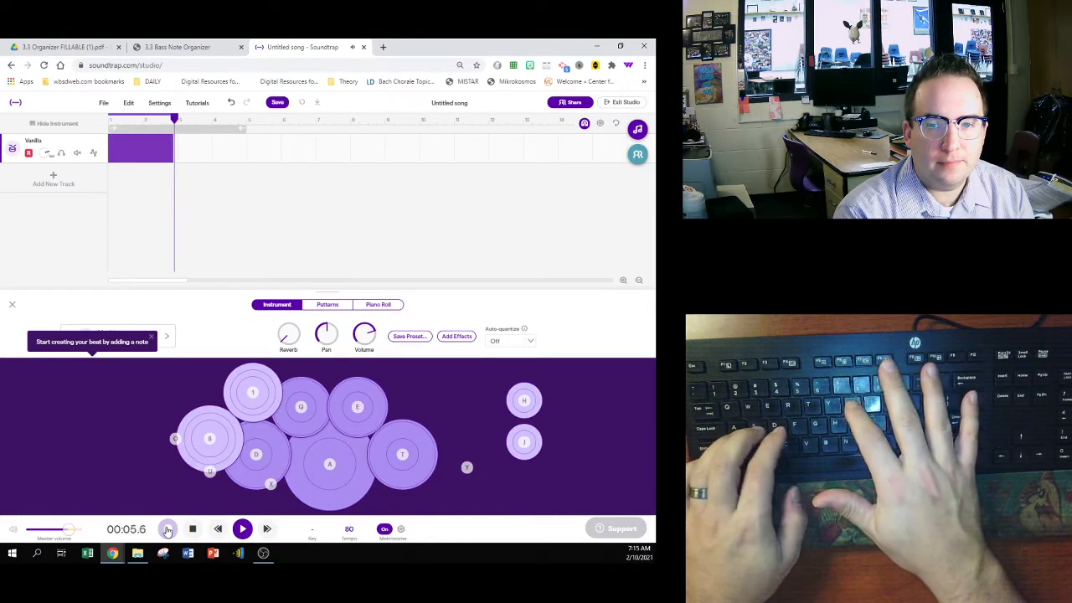
key(d)
key(a)
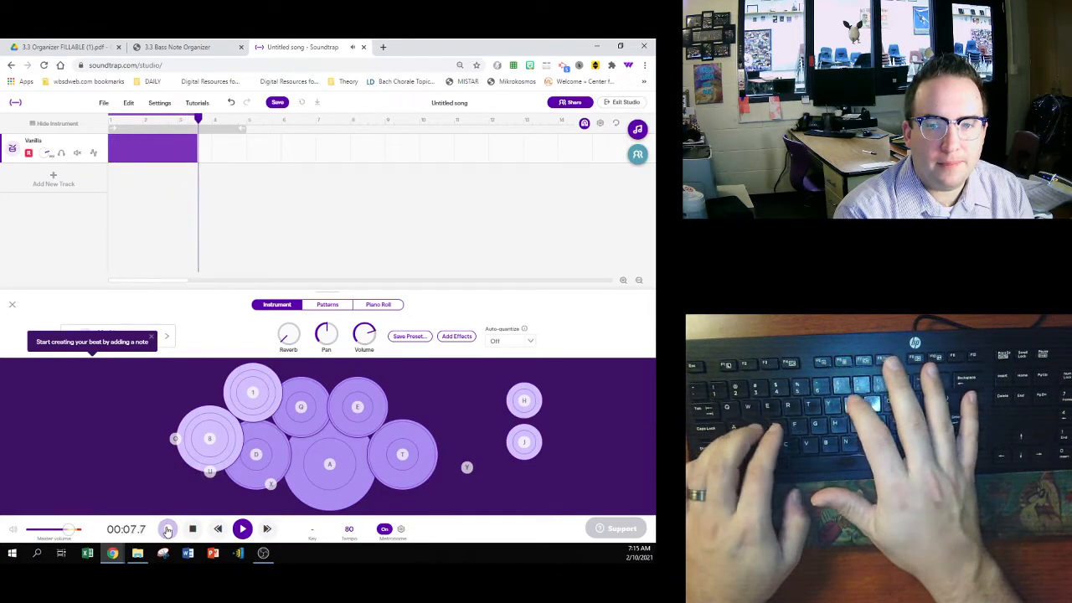
key(d)
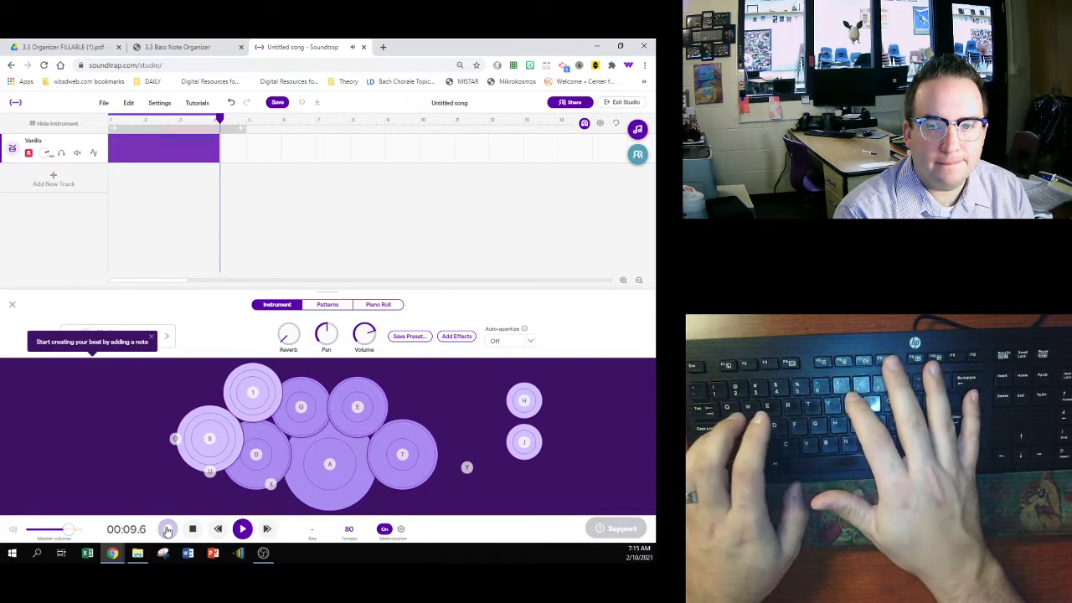
key(a)
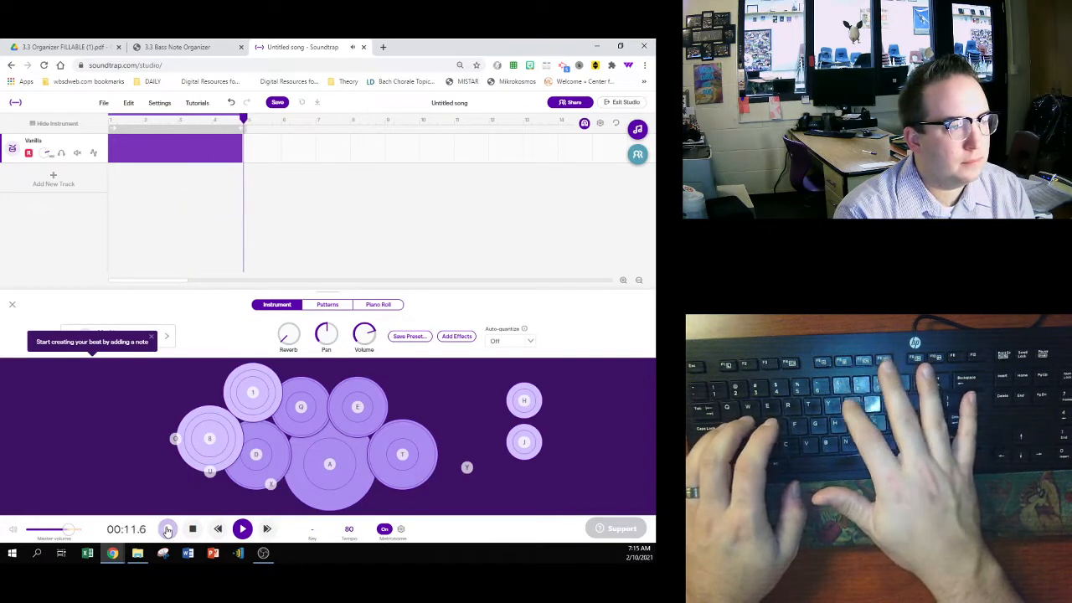
key(space)
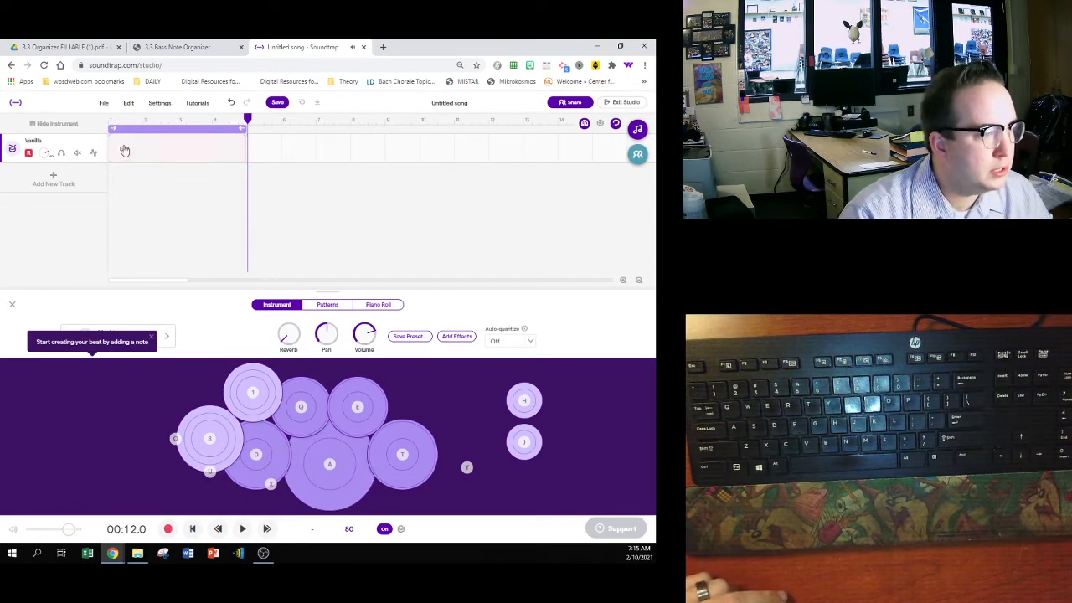
- Quantize the recorded drum region to 1/8 notes
click(126, 153)
right_click(125, 156)
mouse_move(149, 239)
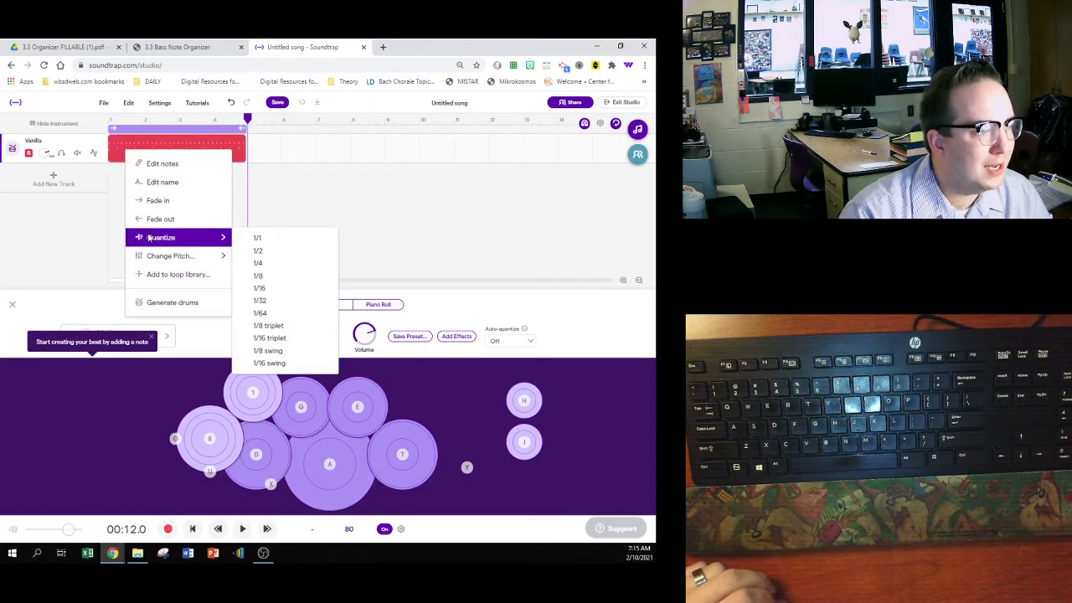
click(276, 278)
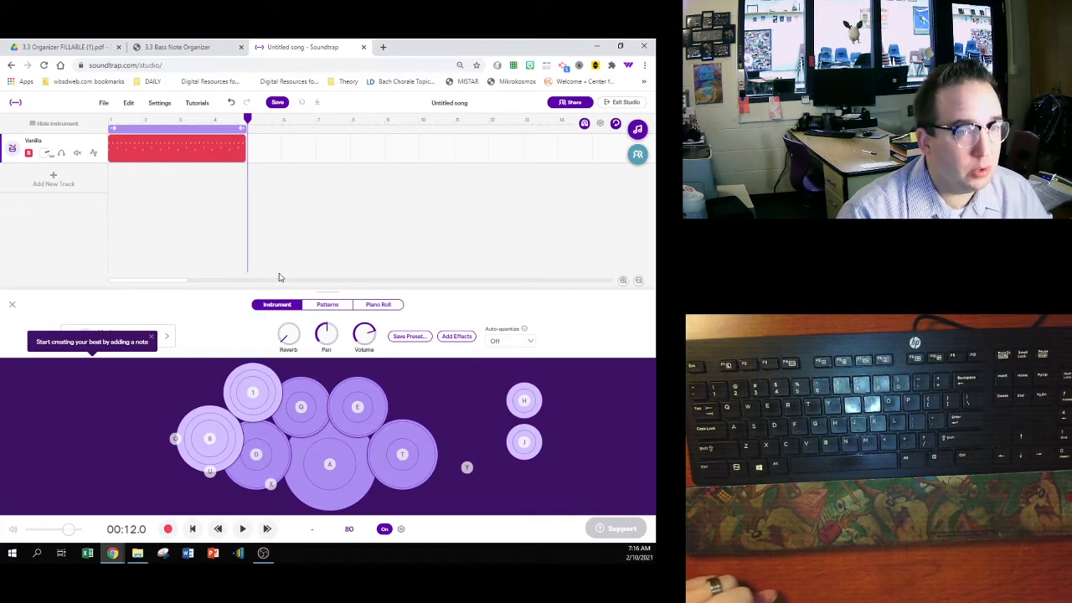
- Show the drum region's notes in the piano roll and set the grid size to 1/8
click(377, 304)
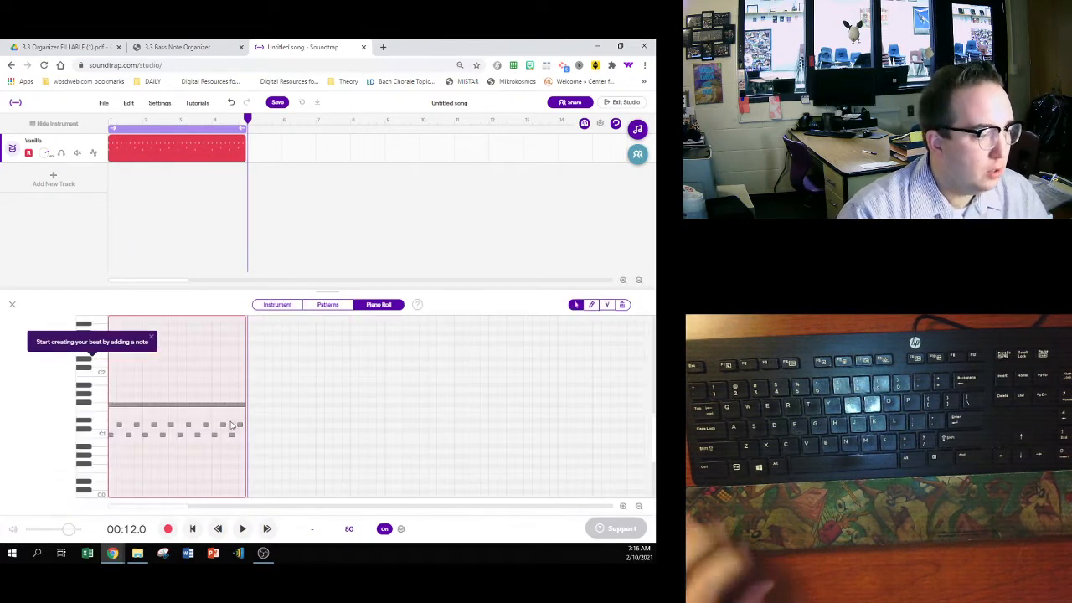
scroll(222, 430, up, 5)
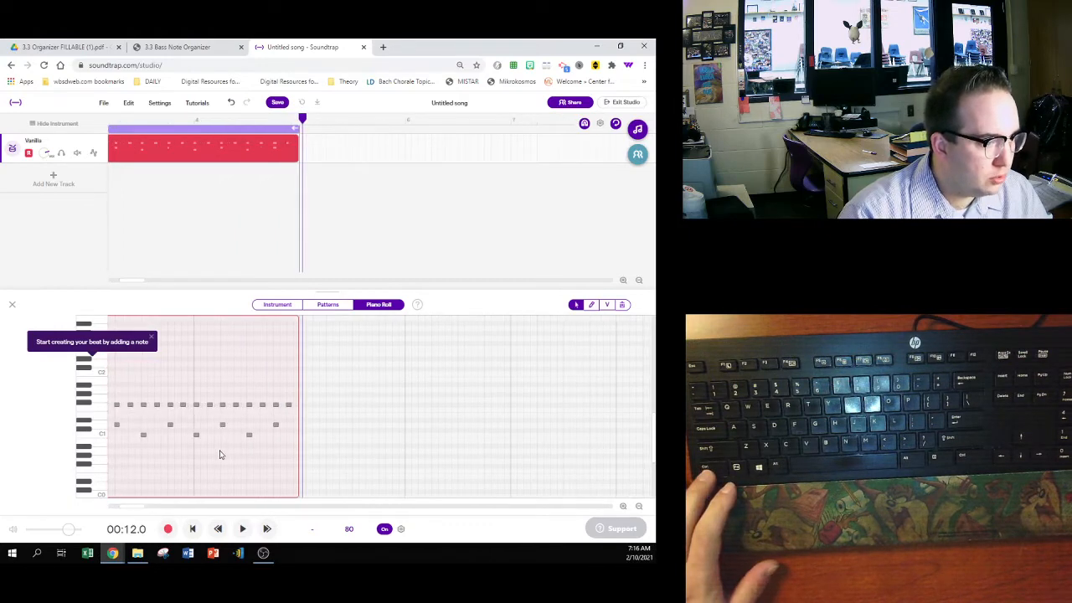
drag(138, 508, 118, 507)
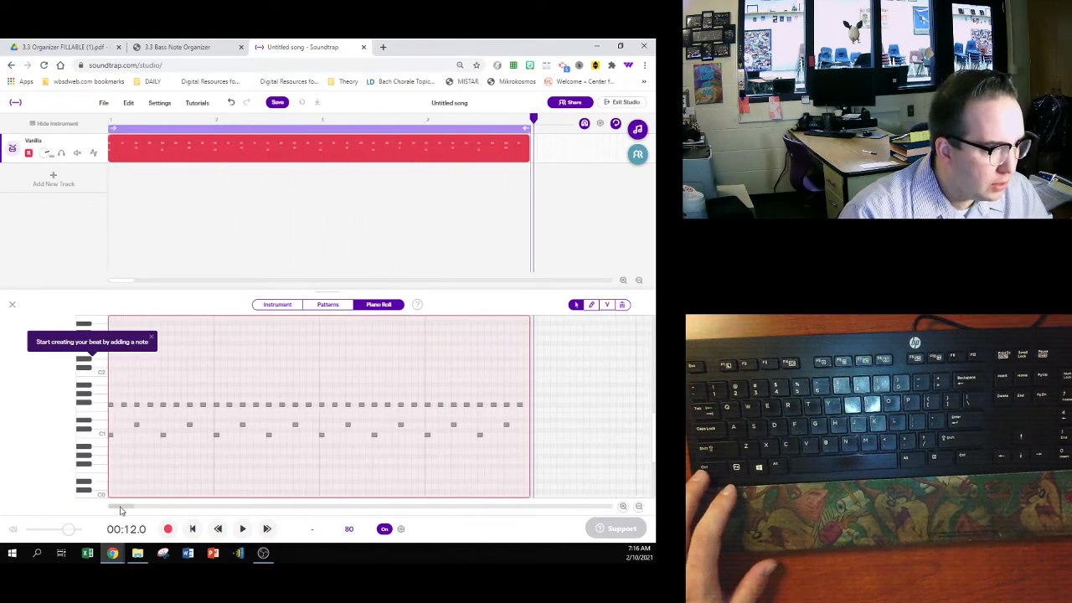
click(600, 124)
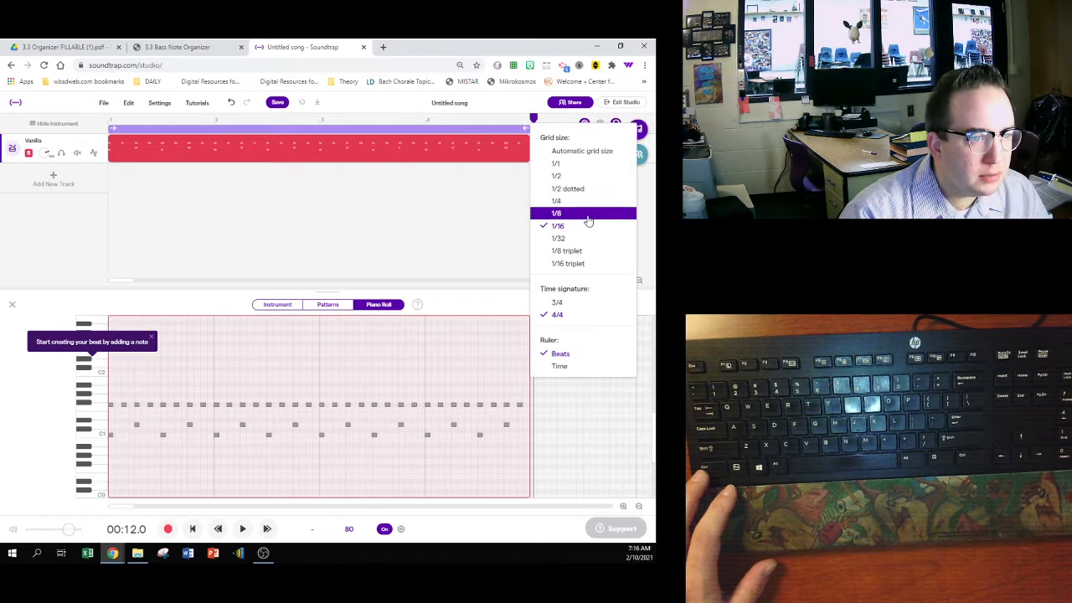
click(588, 219)
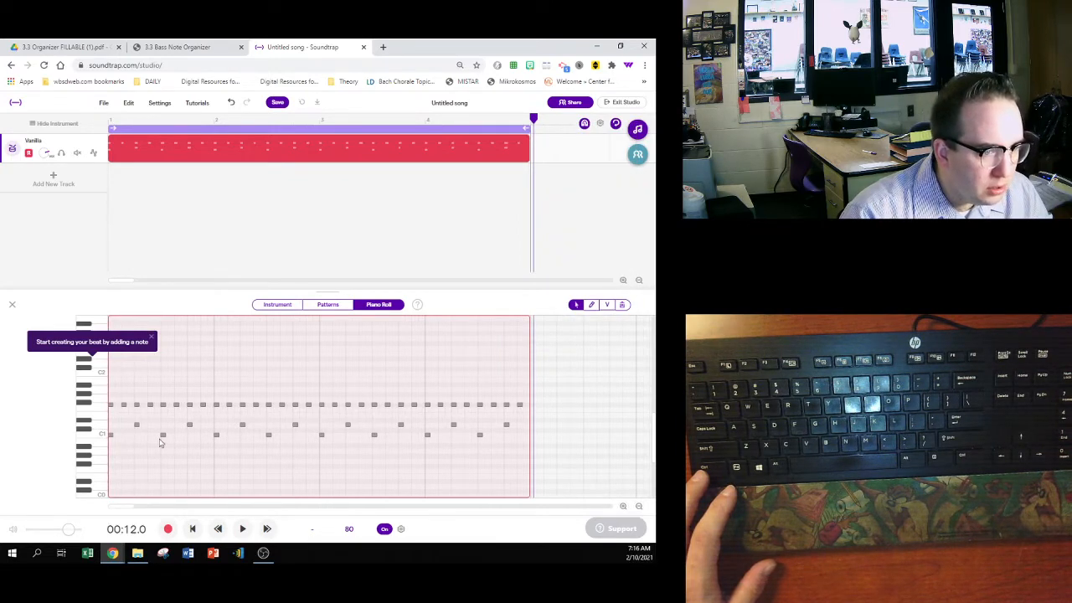
- Play back the drum groove from the start, switching the metronome off briefly and back on
key(space)
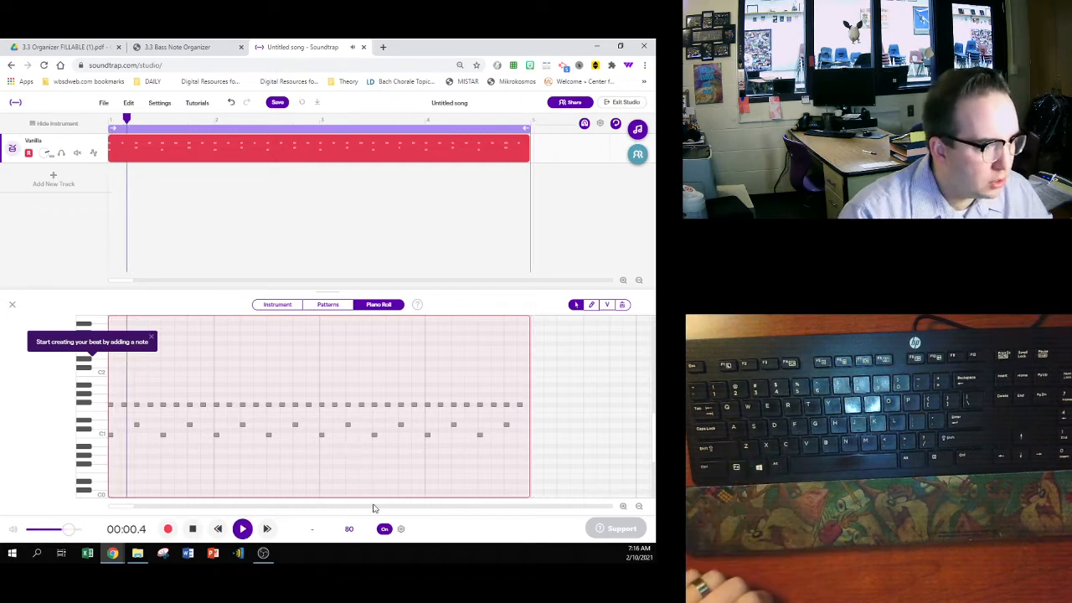
click(384, 529)
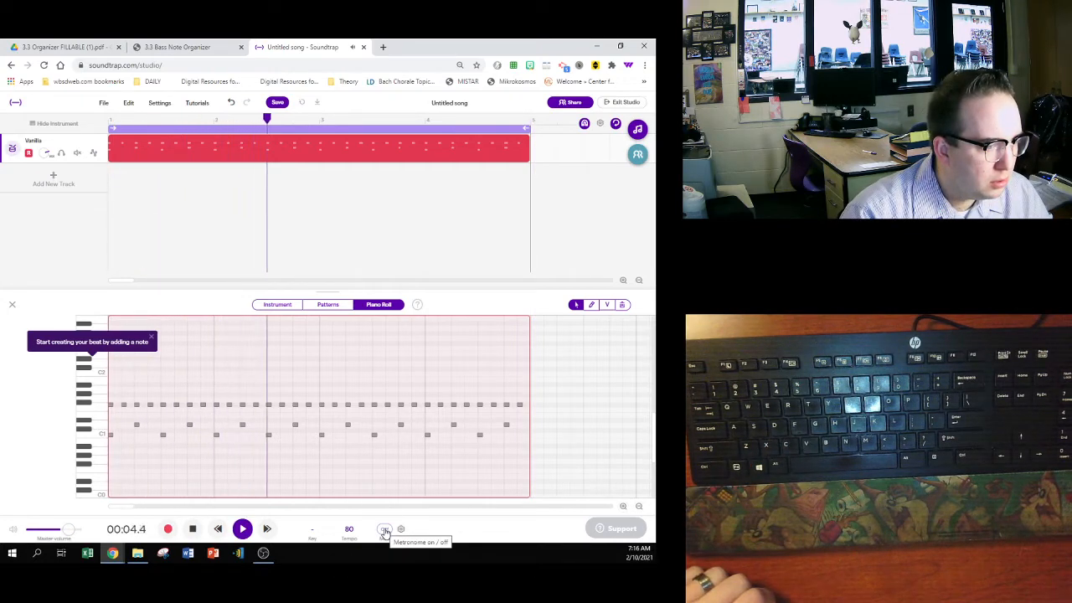
click(384, 529)
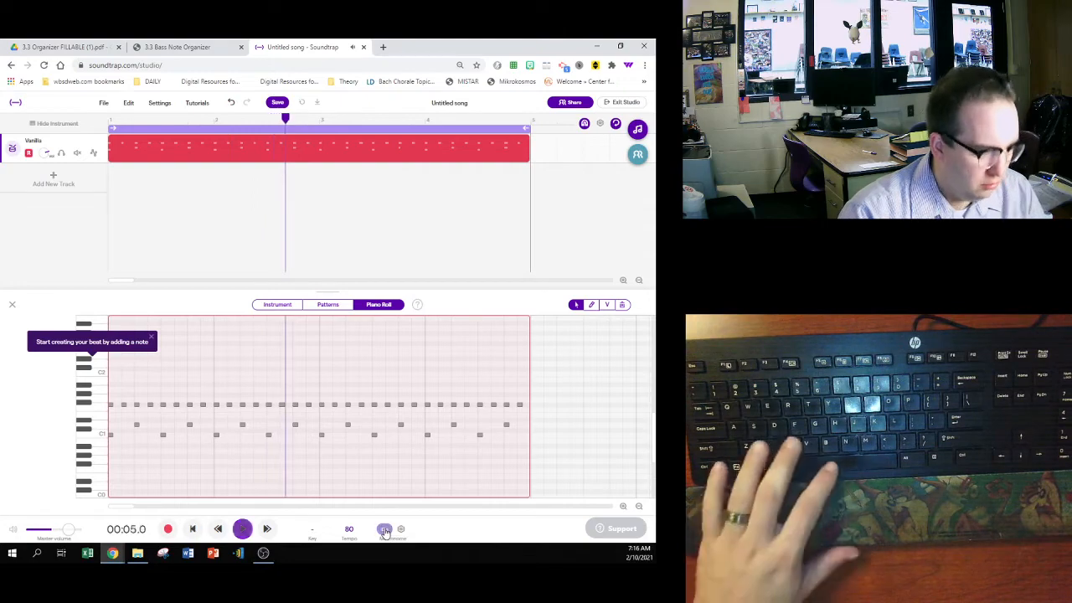
- Add a Guitar & bass track and try out a few notes on its keyboard
click(69, 191)
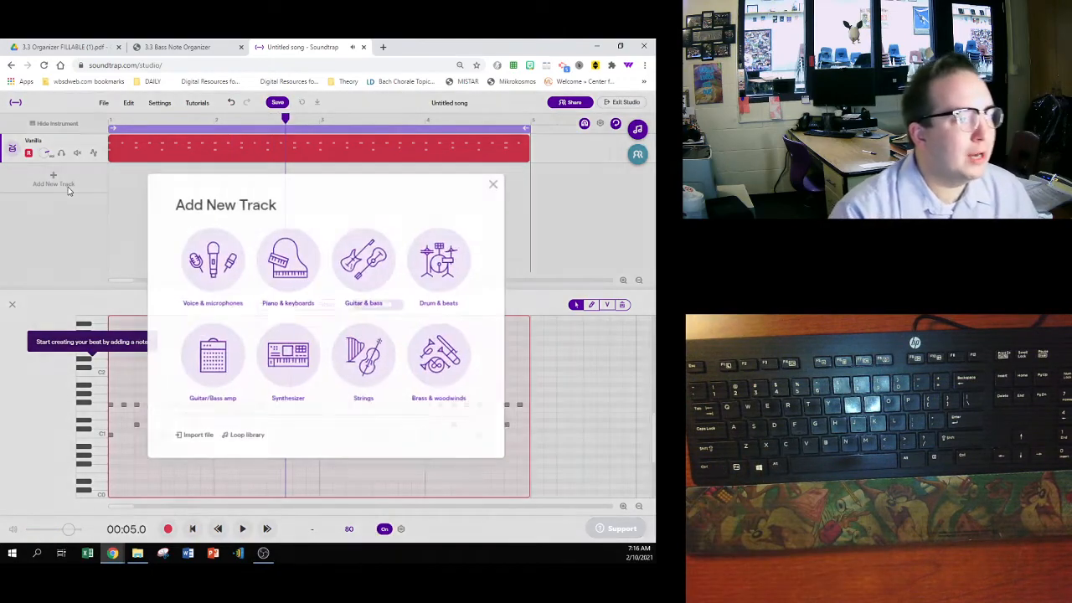
click(356, 274)
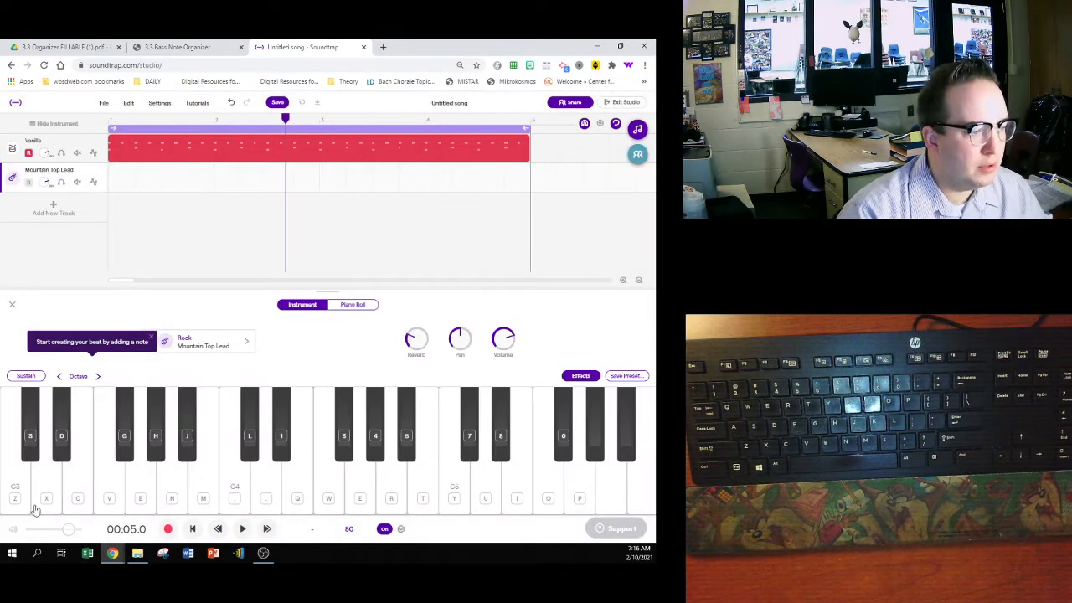
key(z)
key(c)
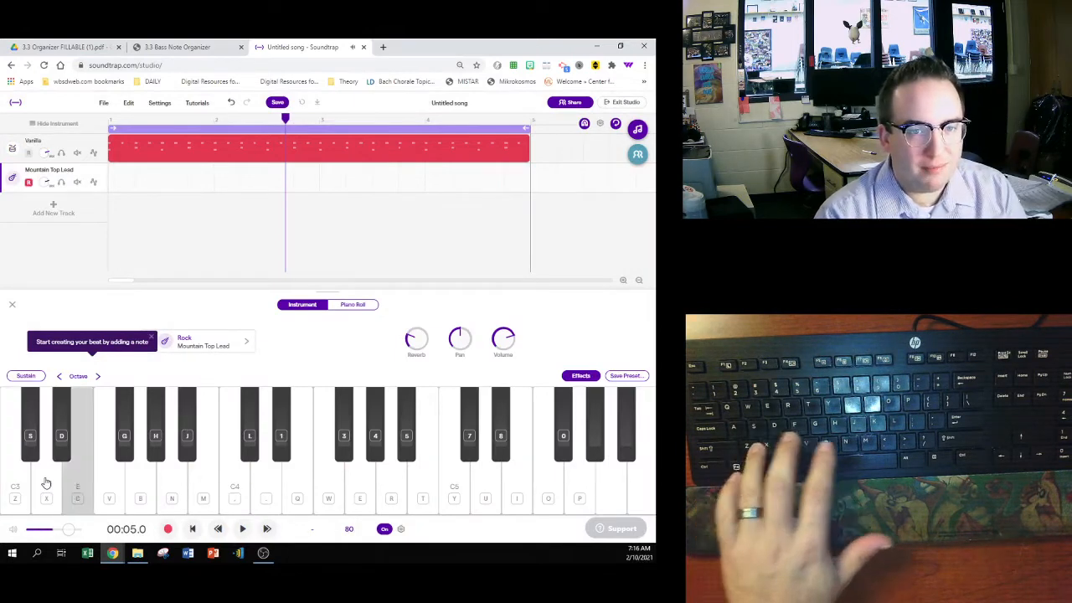
key(n)
key(b)
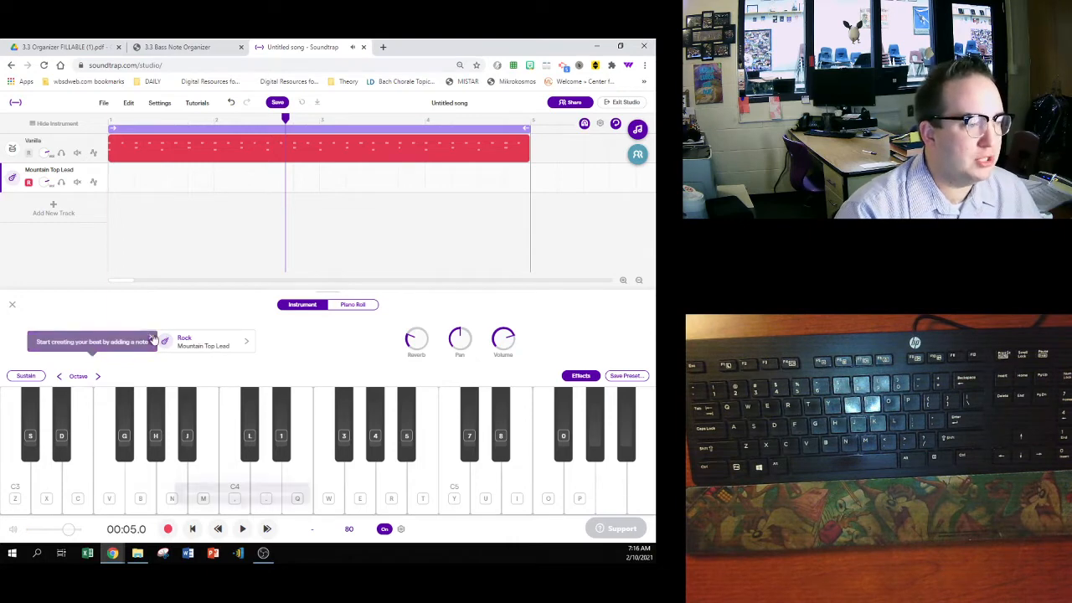
- Change the new track's instrument to the Clean Electric preset from the Bass - Electric category
click(200, 343)
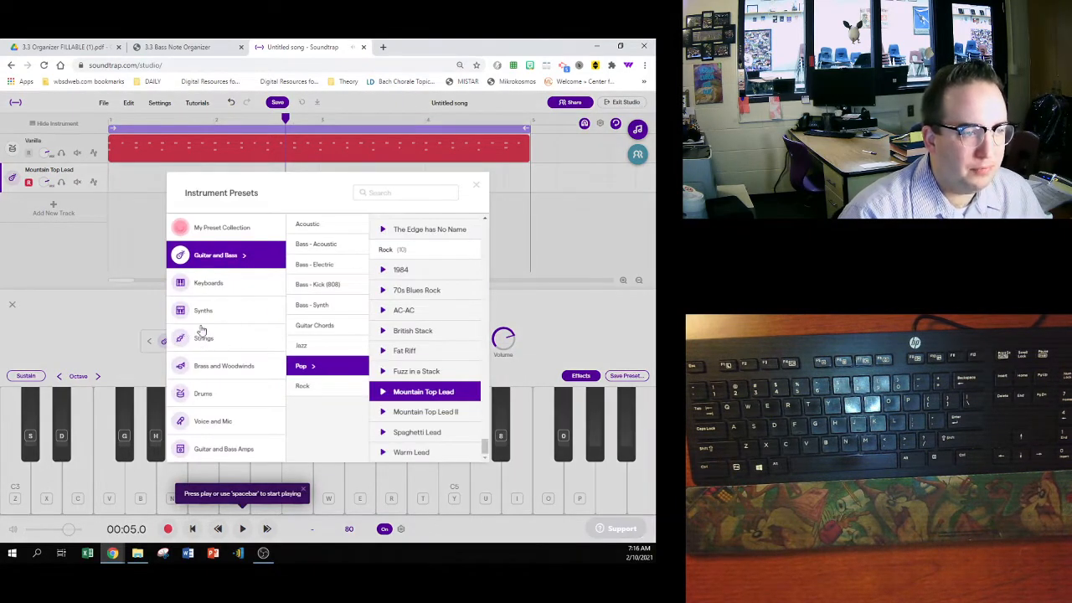
click(316, 266)
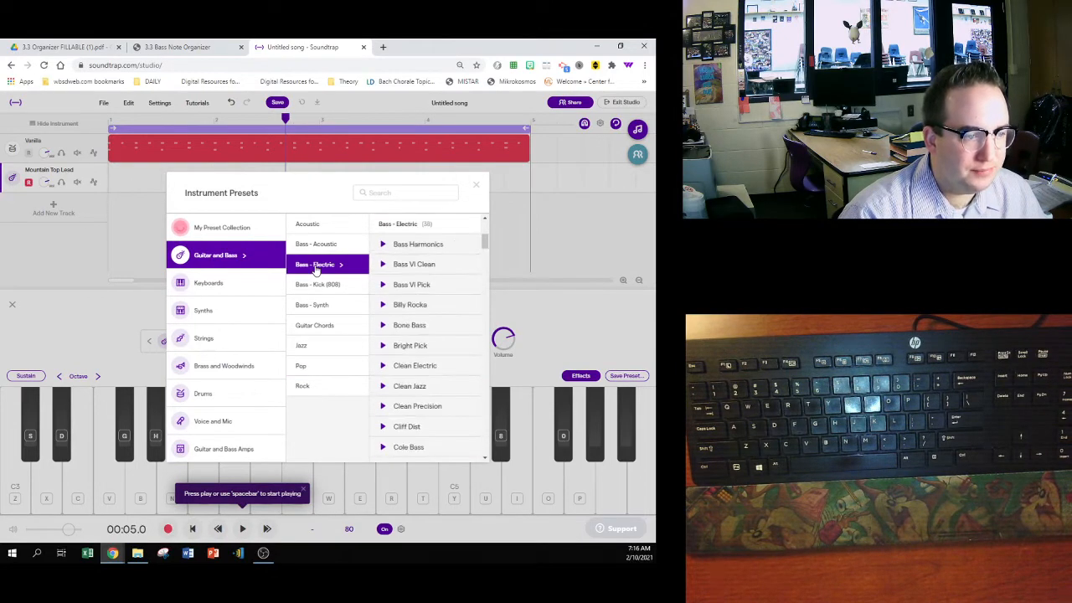
click(418, 368)
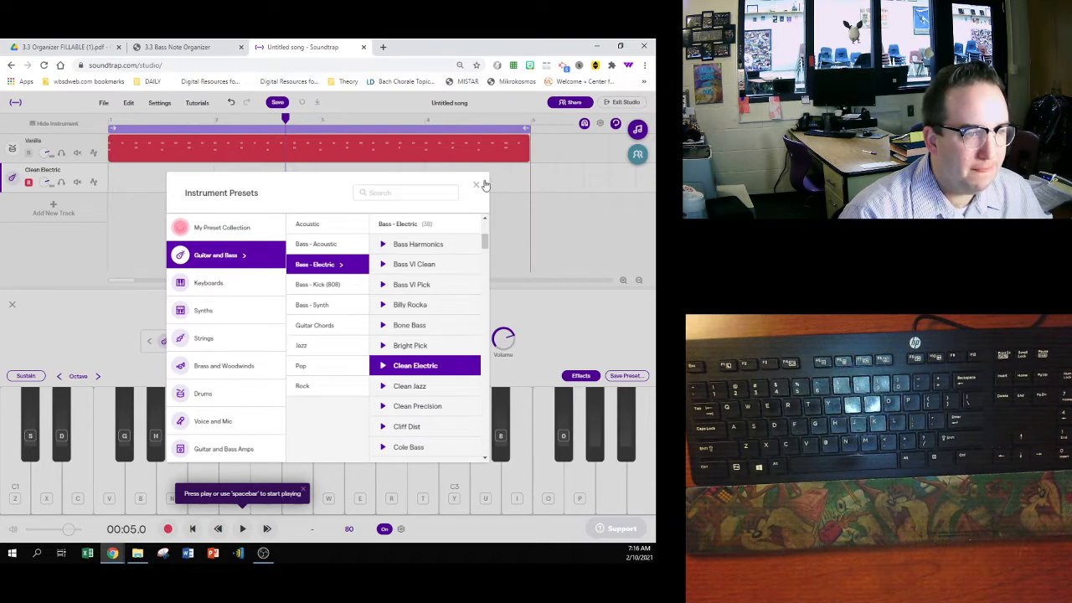
click(477, 184)
click(302, 489)
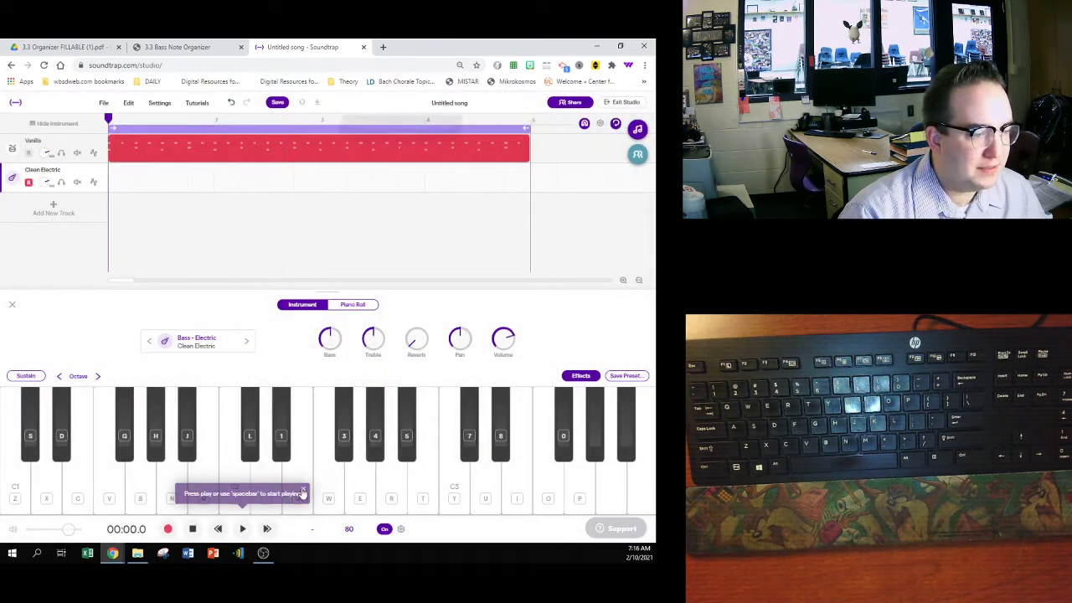
- Play the C1 bass note and shift the on-screen keyboard up two octaves to start at C3
click(15, 498)
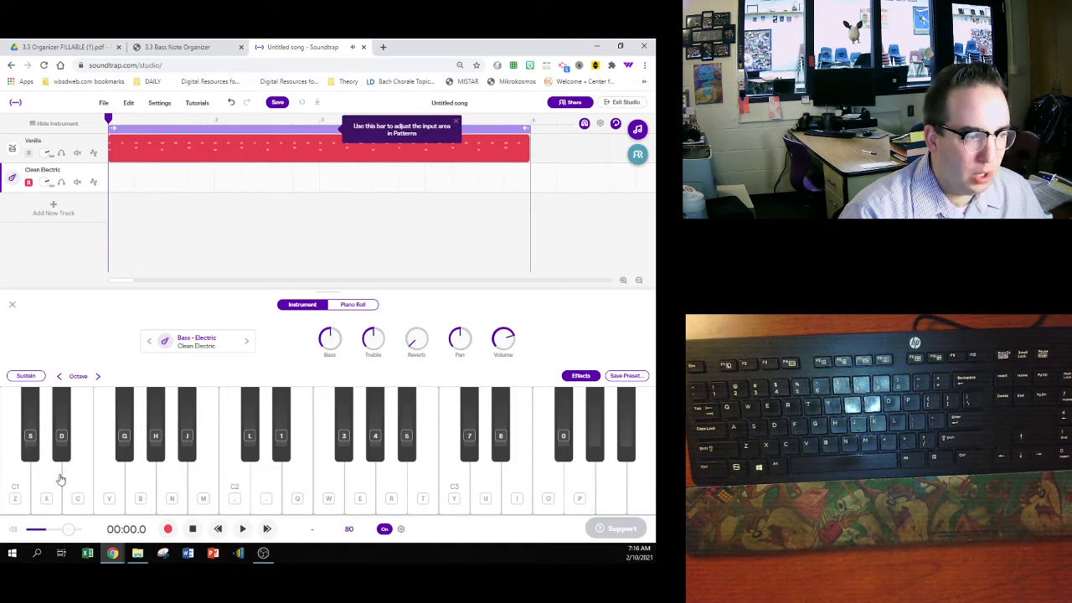
click(97, 376)
click(96, 377)
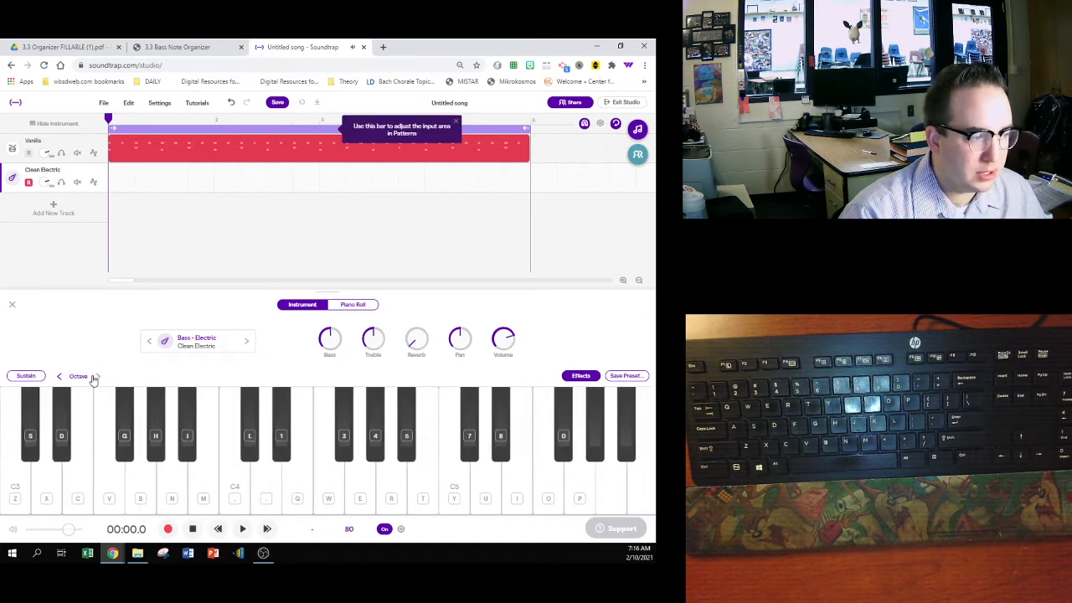
- Play the C3 bass note and shift the on-screen keyboard down two octaves to start at C1
click(23, 494)
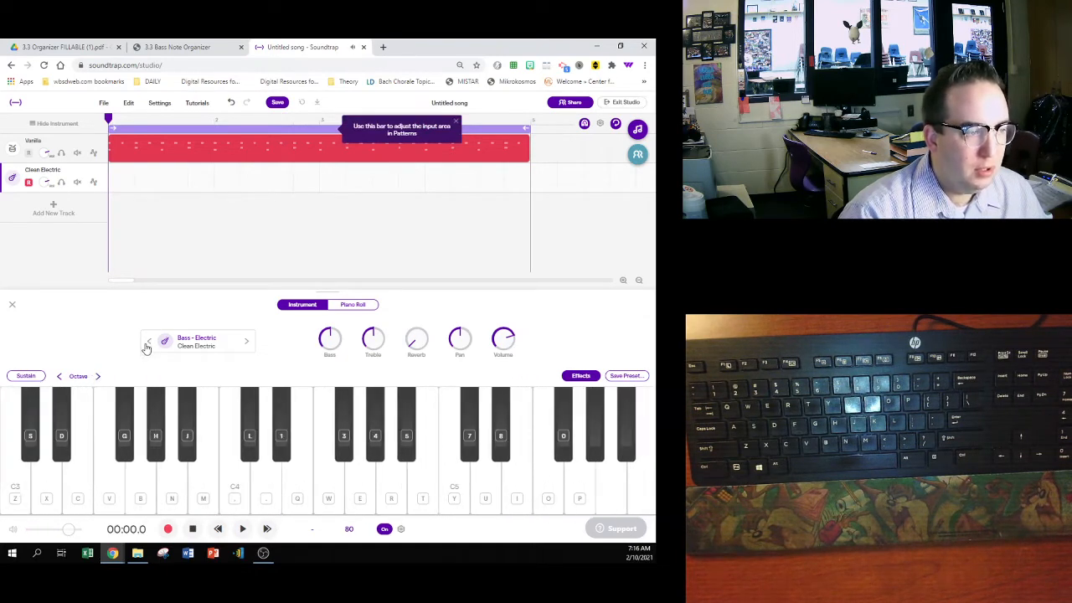
click(59, 376)
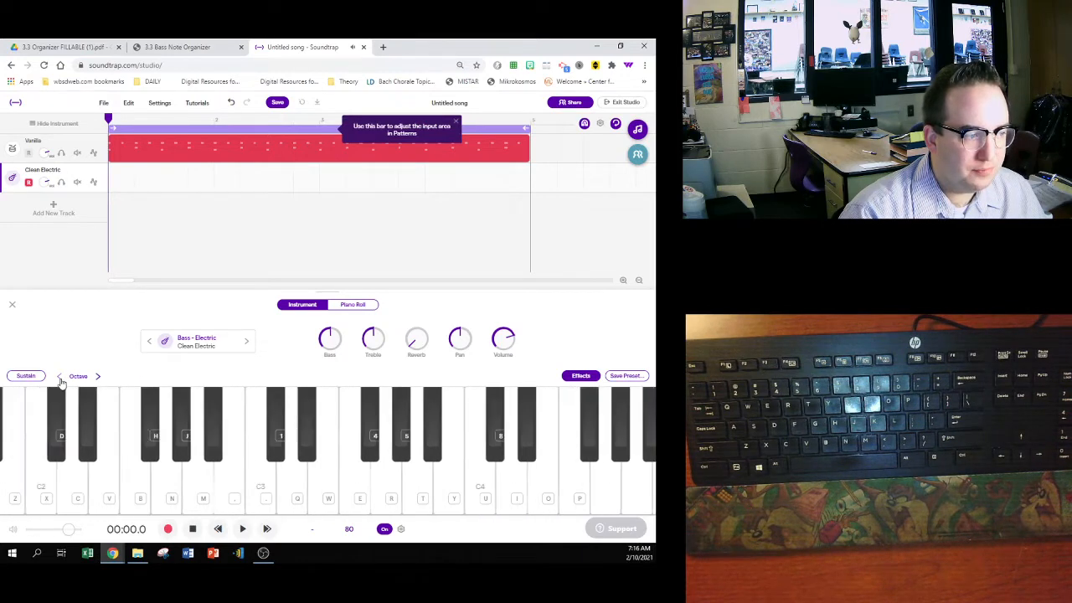
click(59, 376)
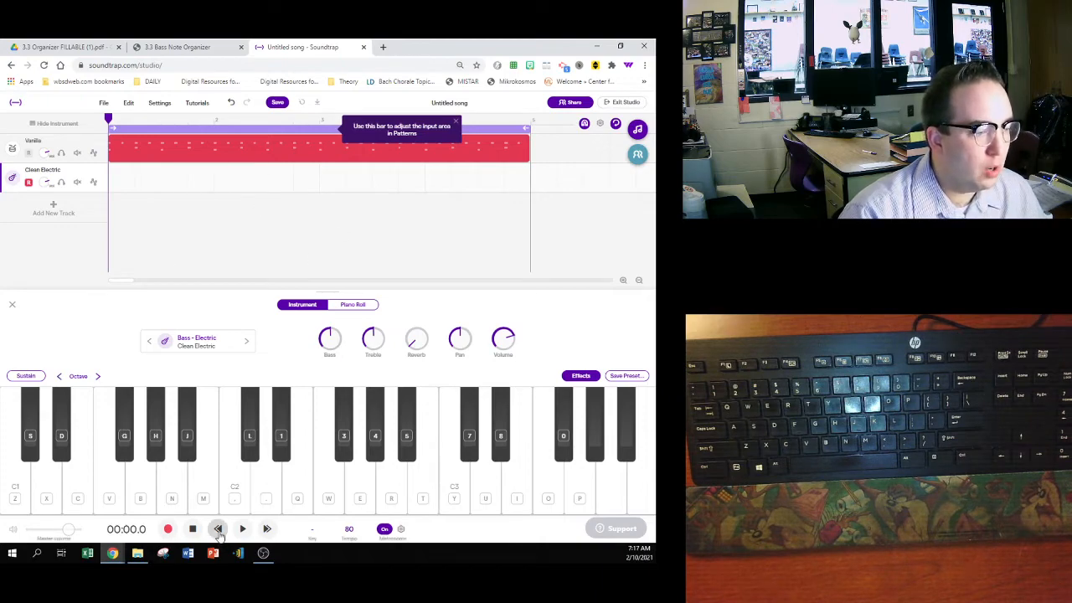
- Read the bass notes and rhythm for measures 1 to 4 in the 3.3 Bass Note Organizer and return to the song
click(177, 47)
scroll(402, 334, down, 5)
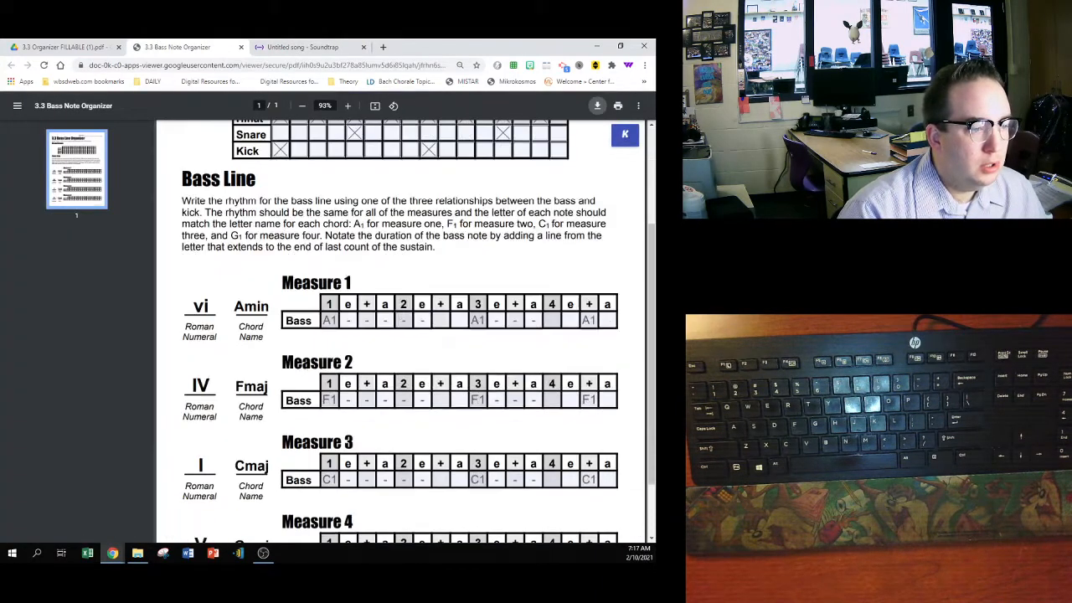
scroll(325, 351, down, 2)
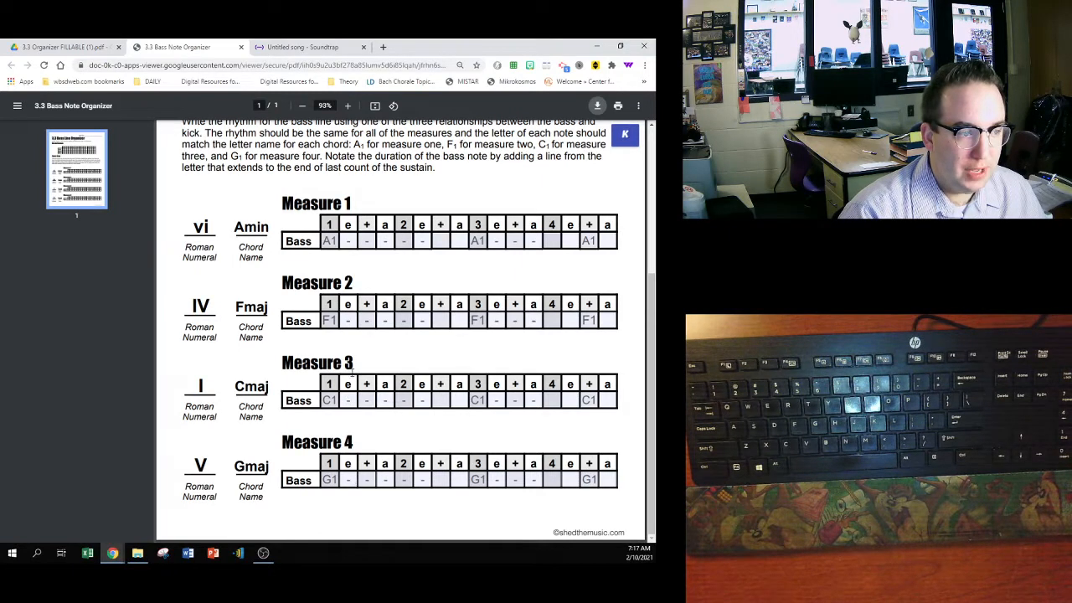
click(306, 47)
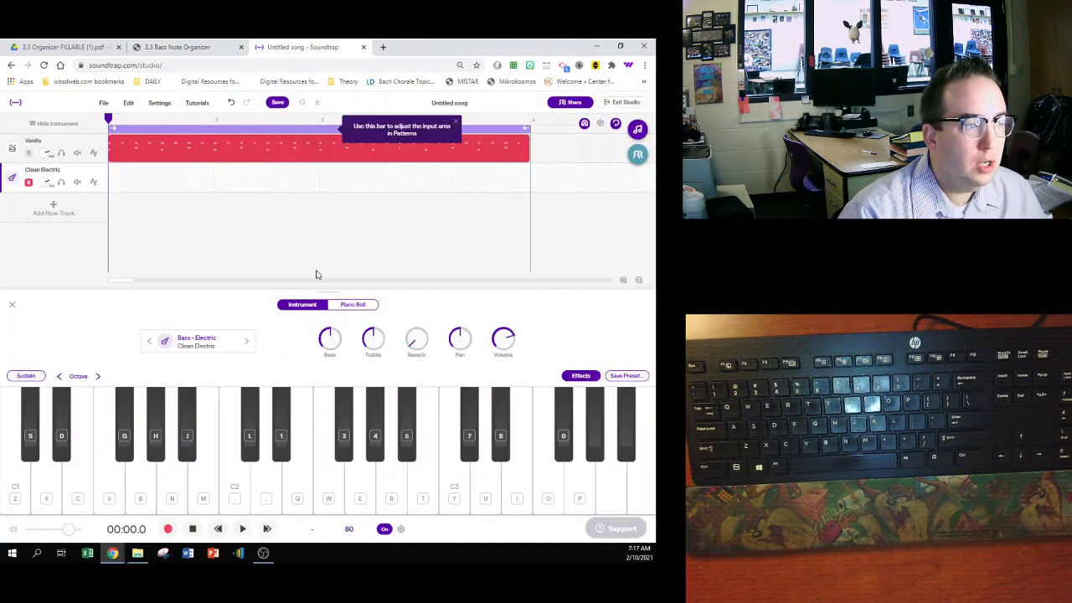
- Dismiss the Patterns input-area tip and play the drum groove for about two measures
click(453, 123)
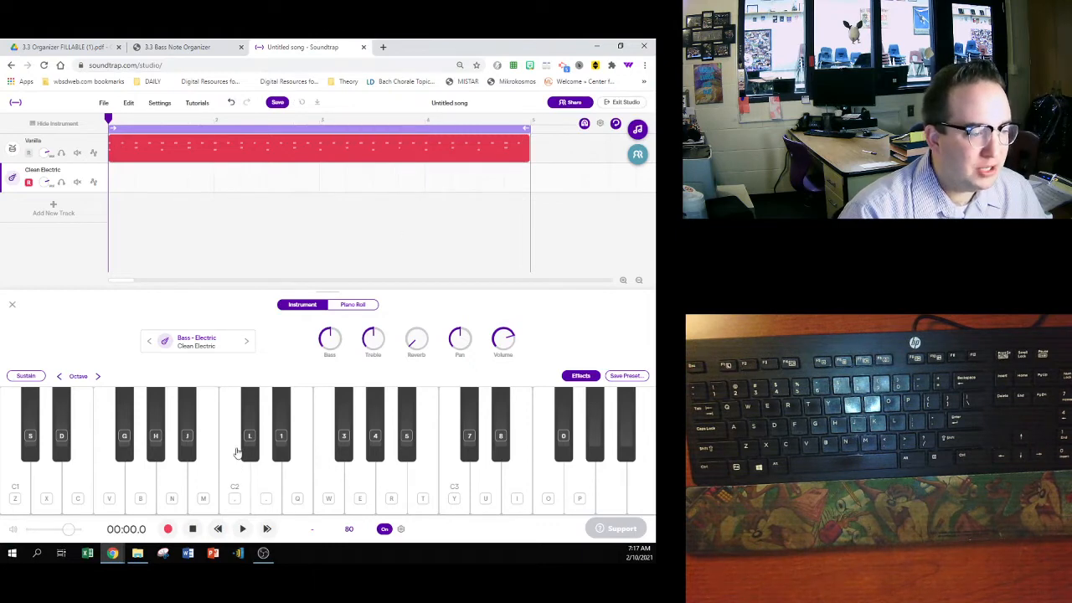
click(242, 528)
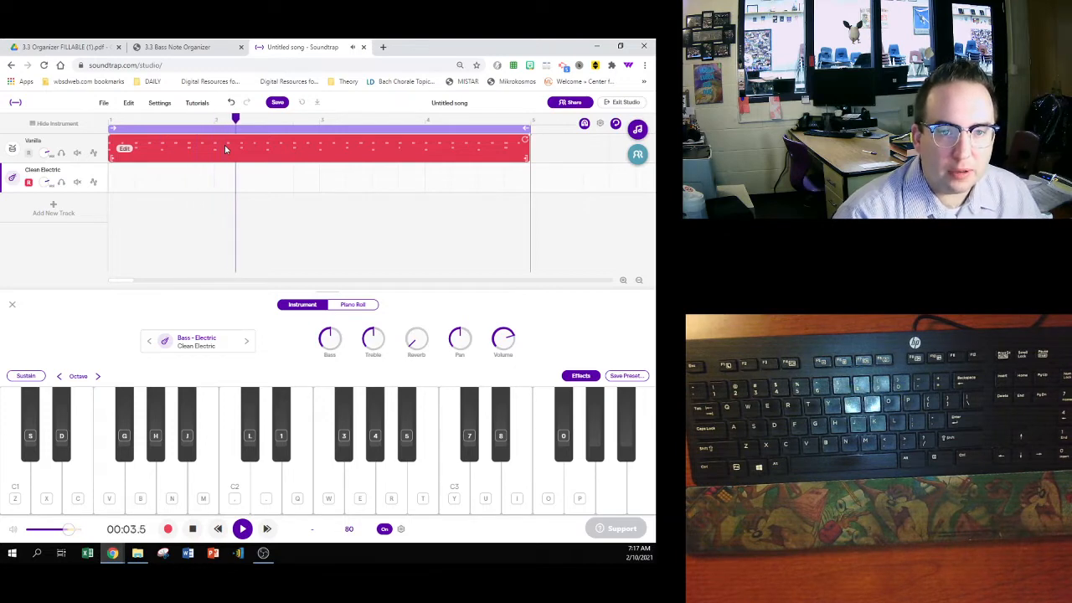
click(192, 528)
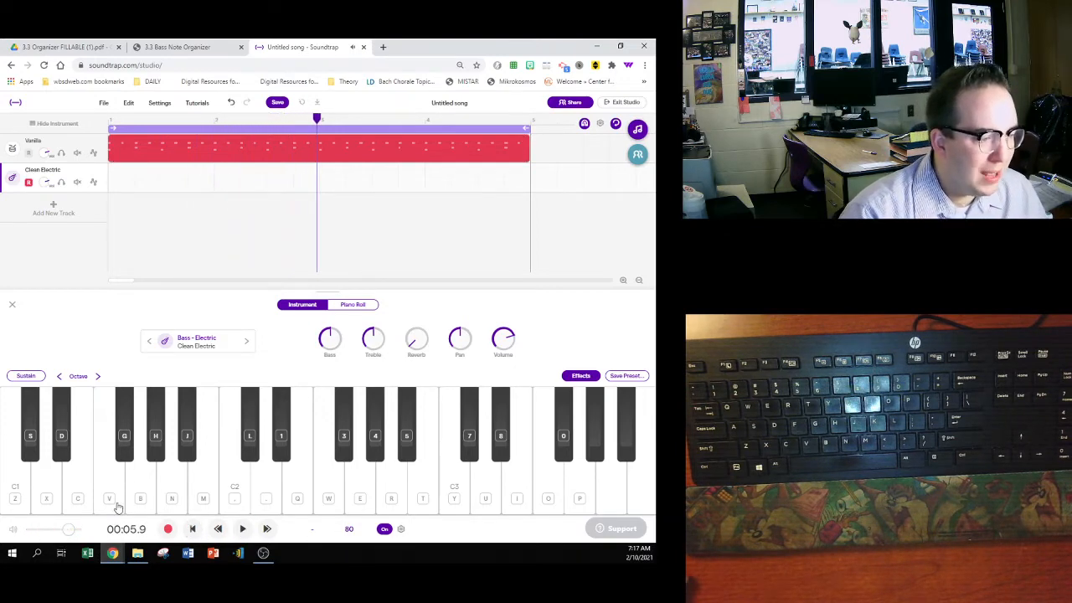
- Turn on the browser's pointer highlighter and play the A1 bass note several times
click(579, 66)
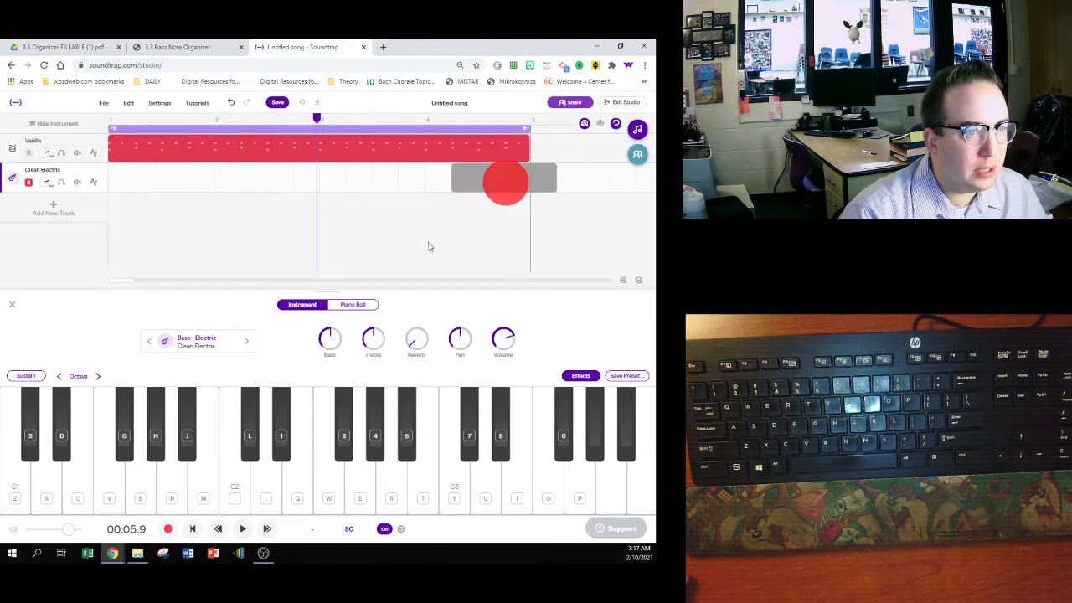
click(173, 505)
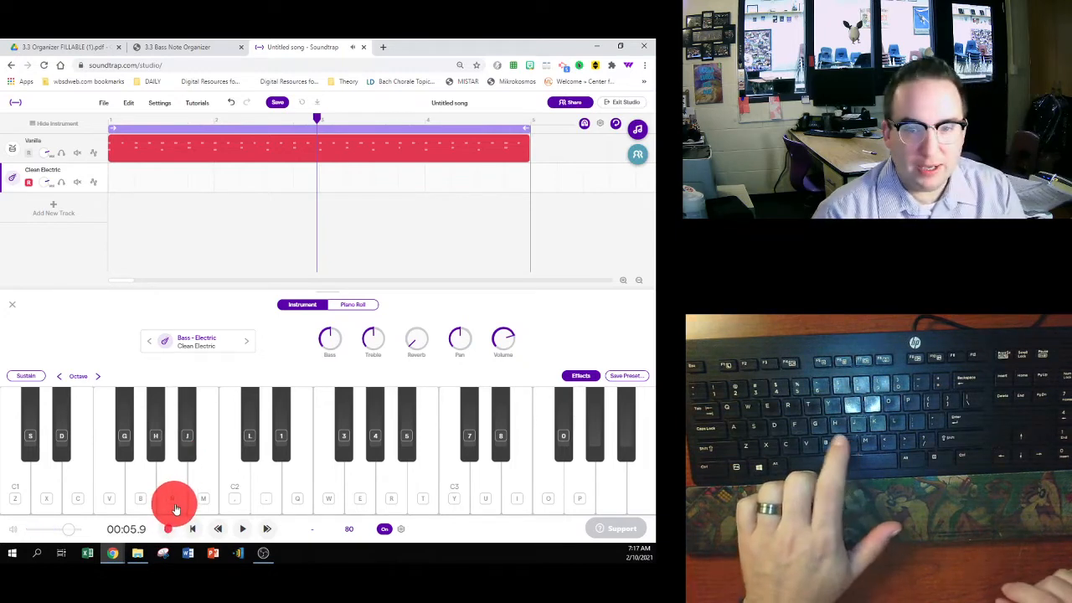
key(n)
key(n)
key(n)
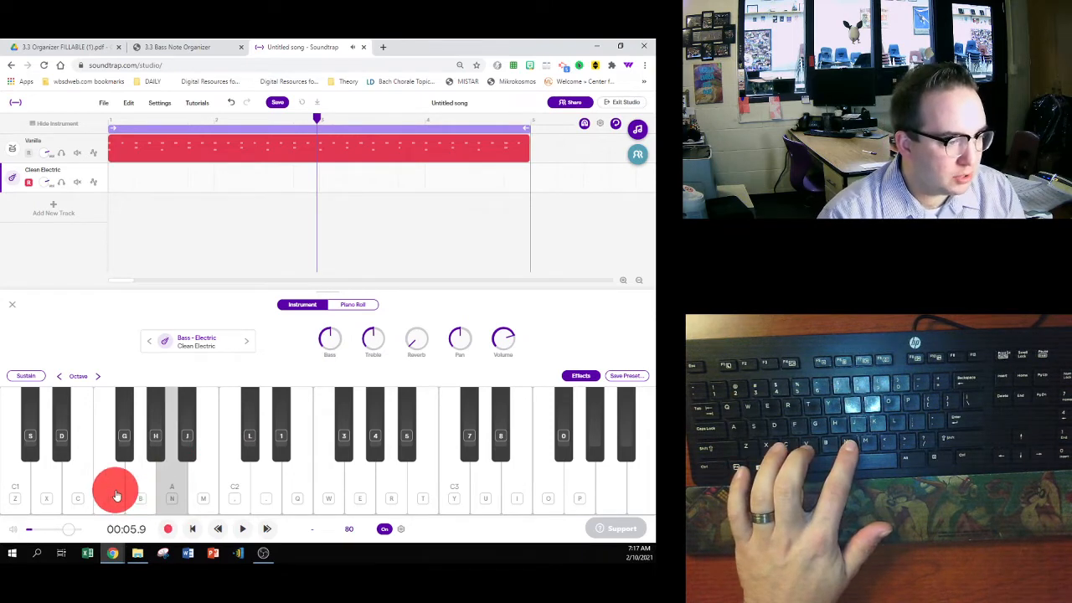
- Try out the bass notes for the other three measures: F1, C1 and G1
key(v)
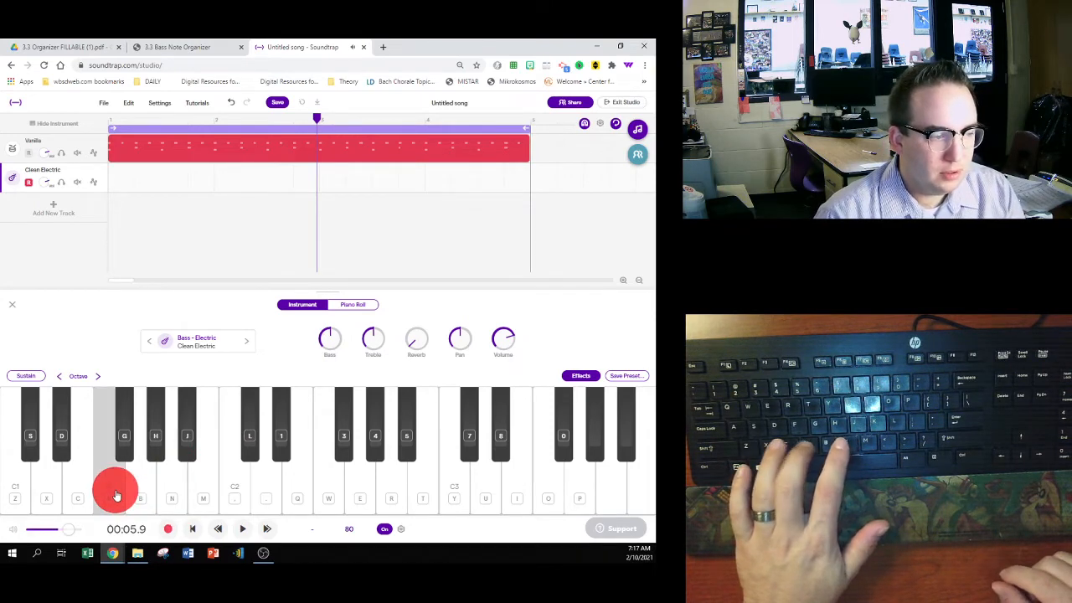
key(v)
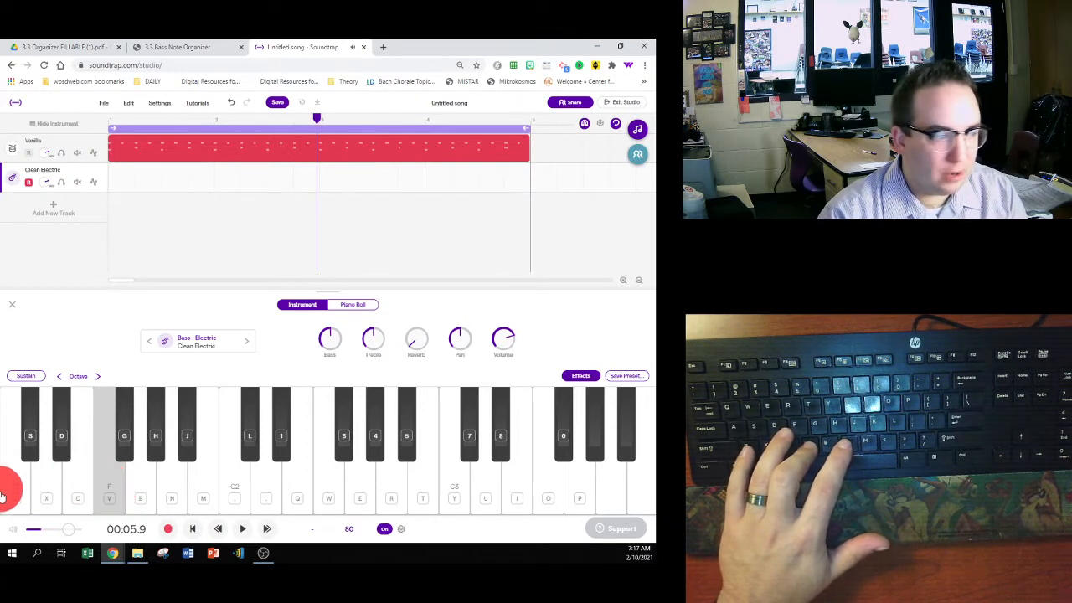
key(z)
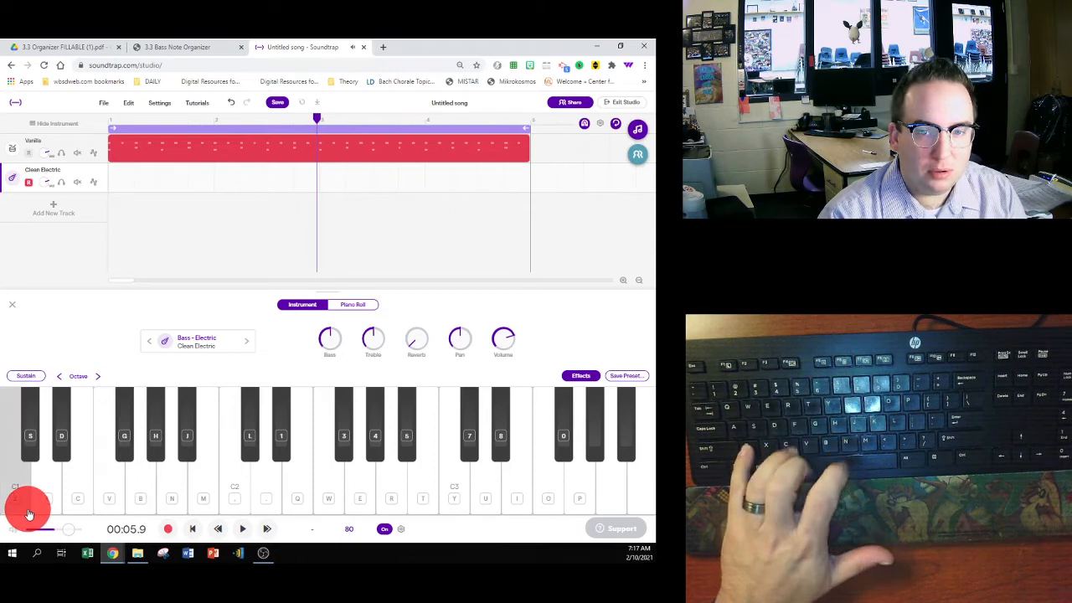
key(z)
key(z)
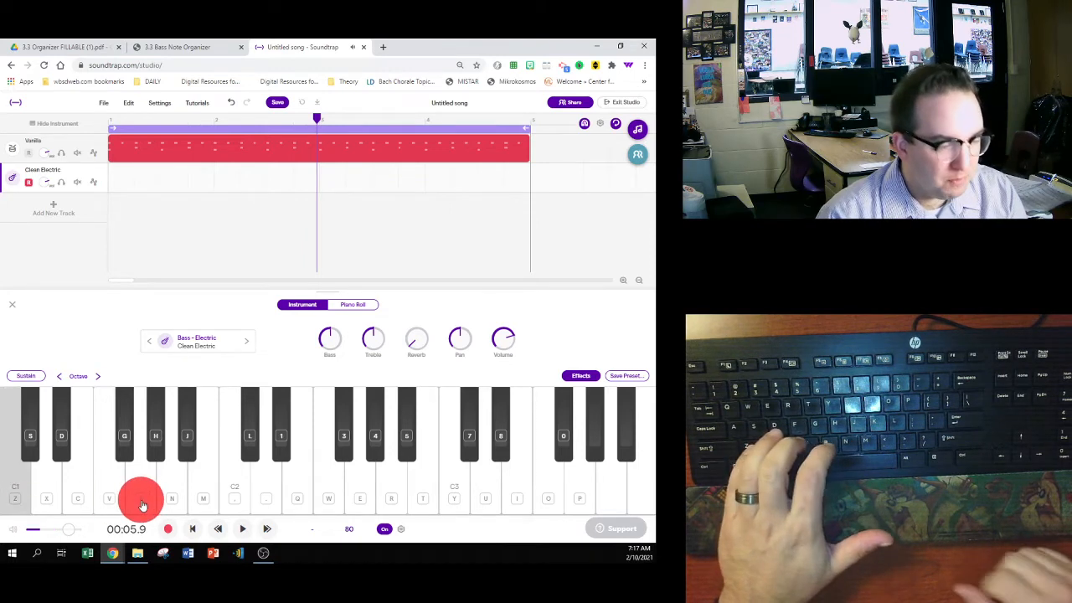
key(b)
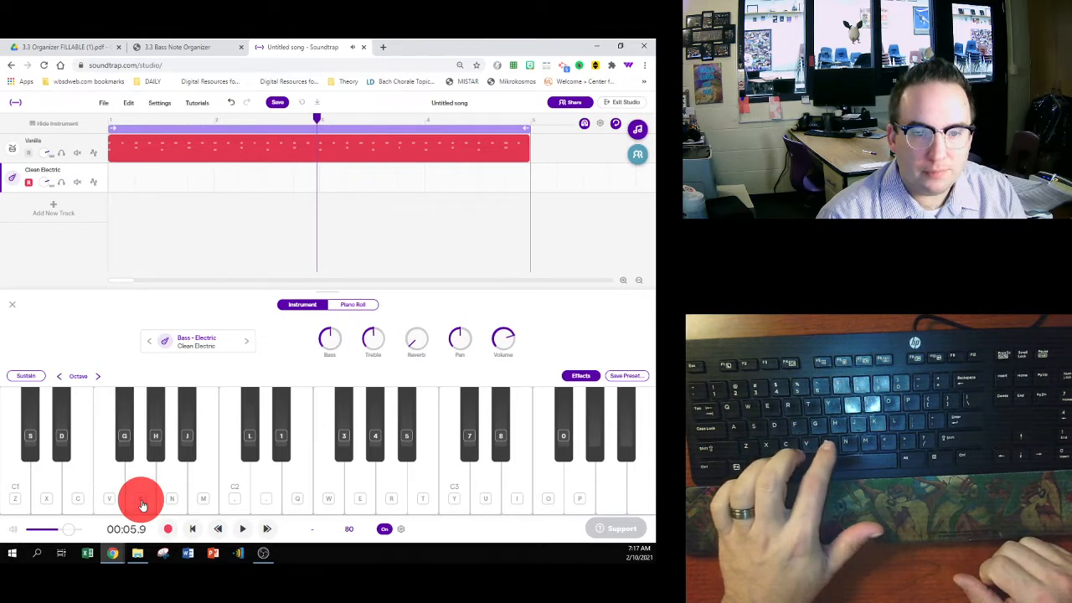
key(b)
- Practise the whole note sequence once in measure order: A1, F1, C1, G1
key(n)
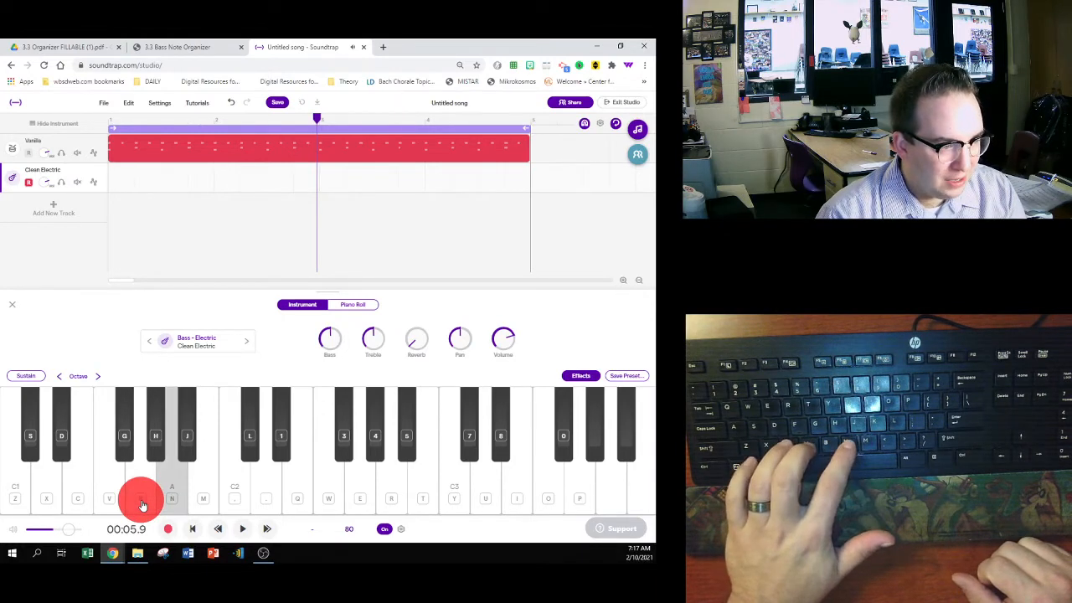
key(v)
key(z)
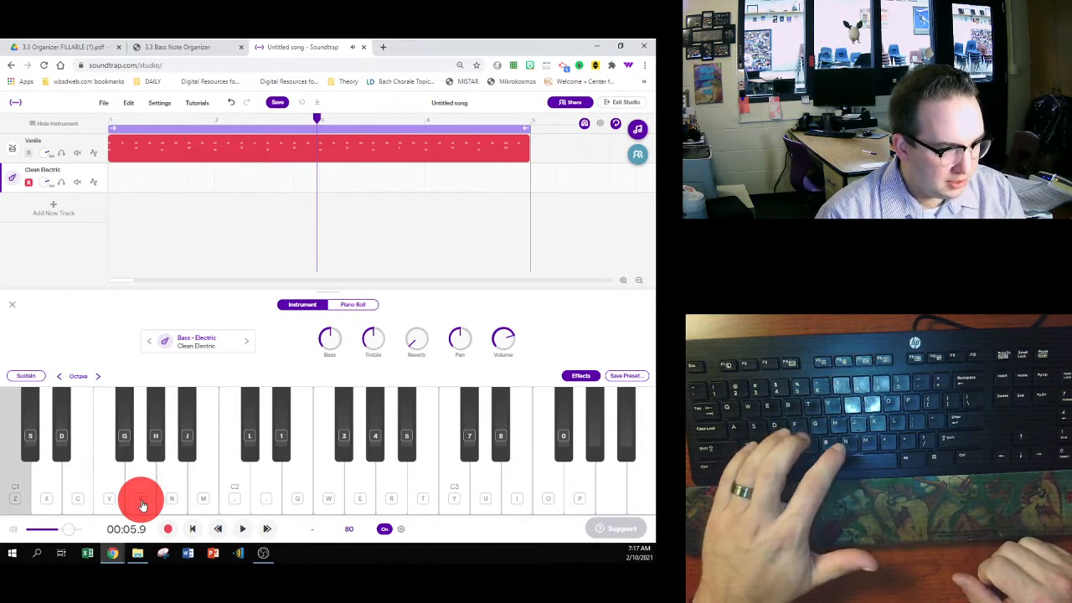
key(b)
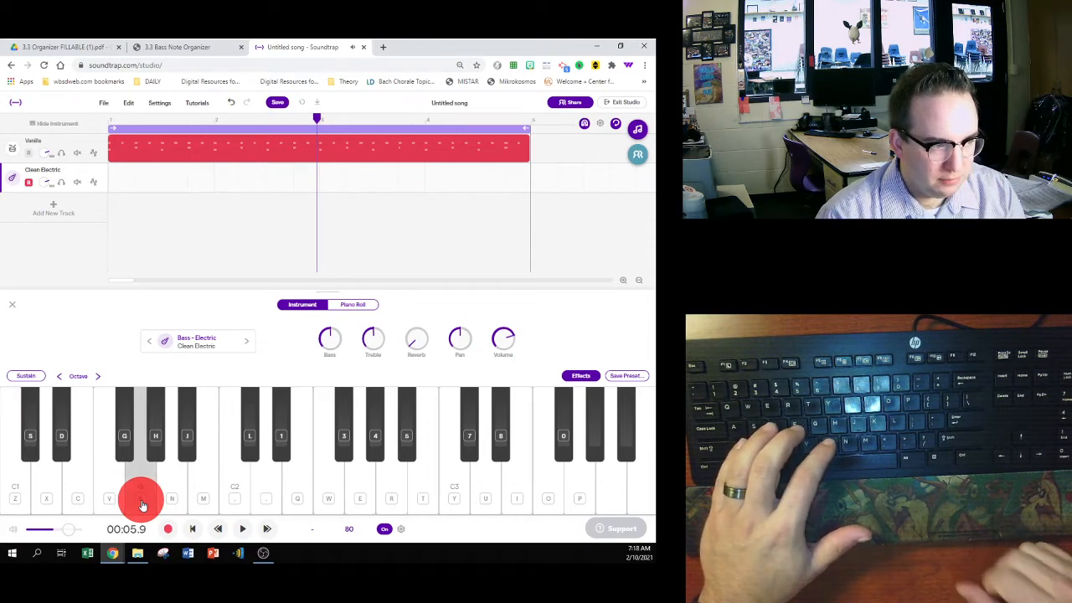
- Check the four measures' rhythm in the Bass Note Organizer, return to the song and run through A1, F1, C1, G1 again
click(176, 46)
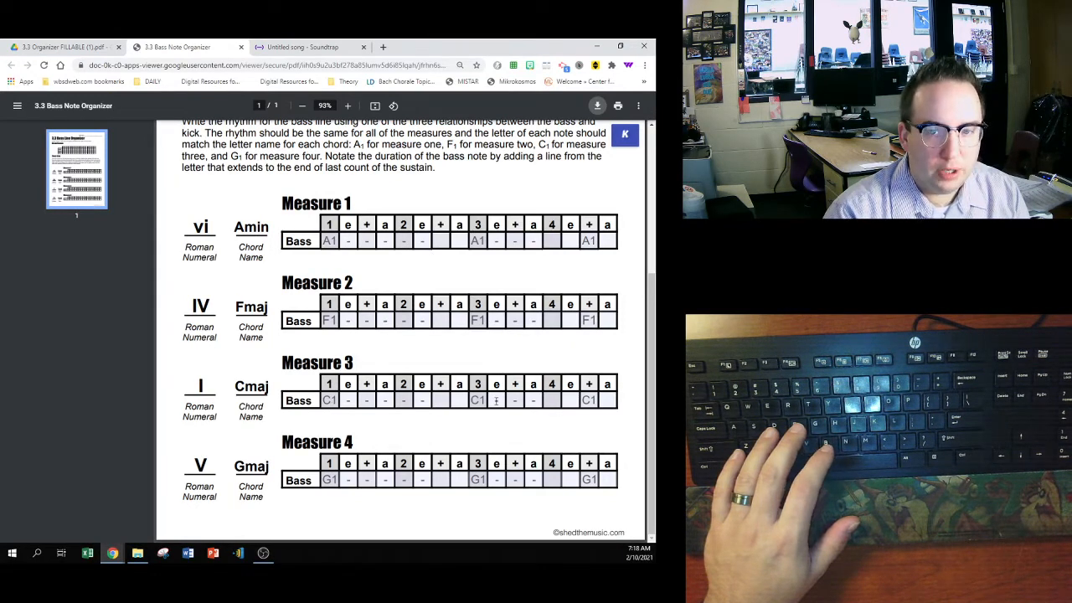
click(331, 46)
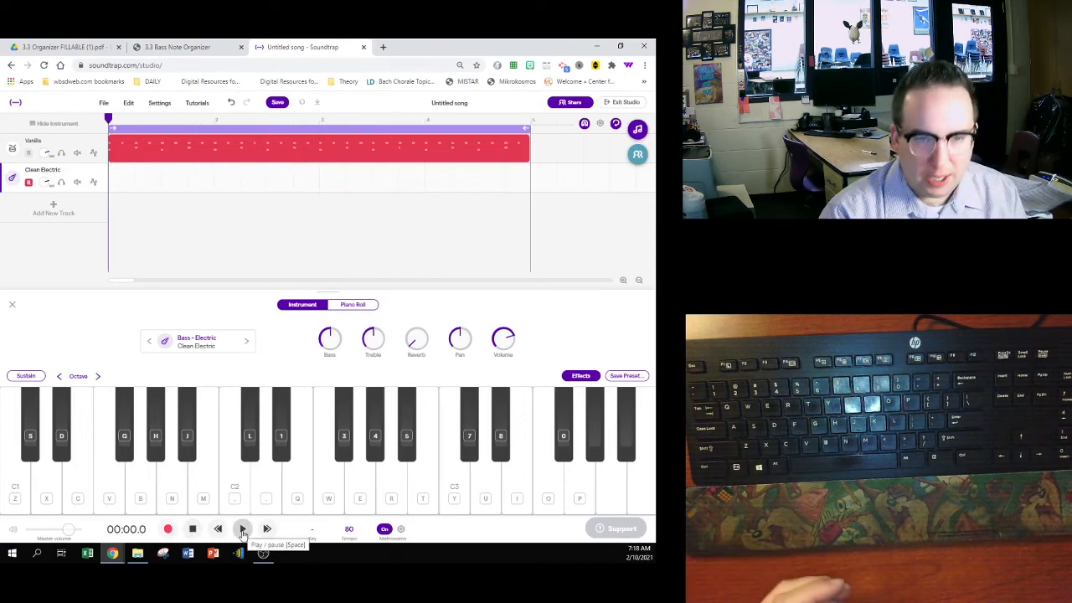
key(n)
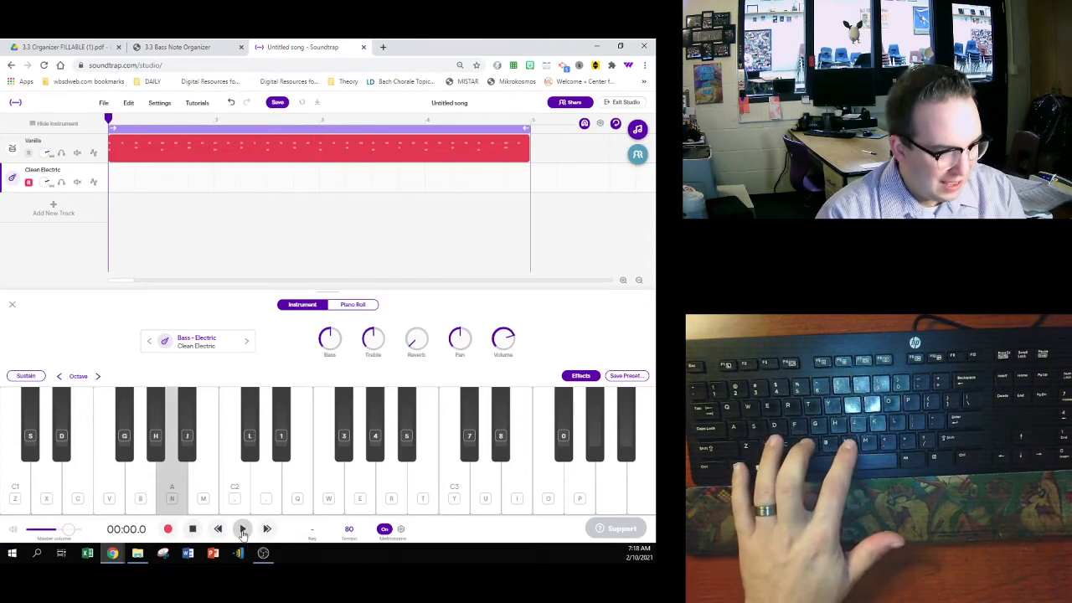
key(v)
key(z)
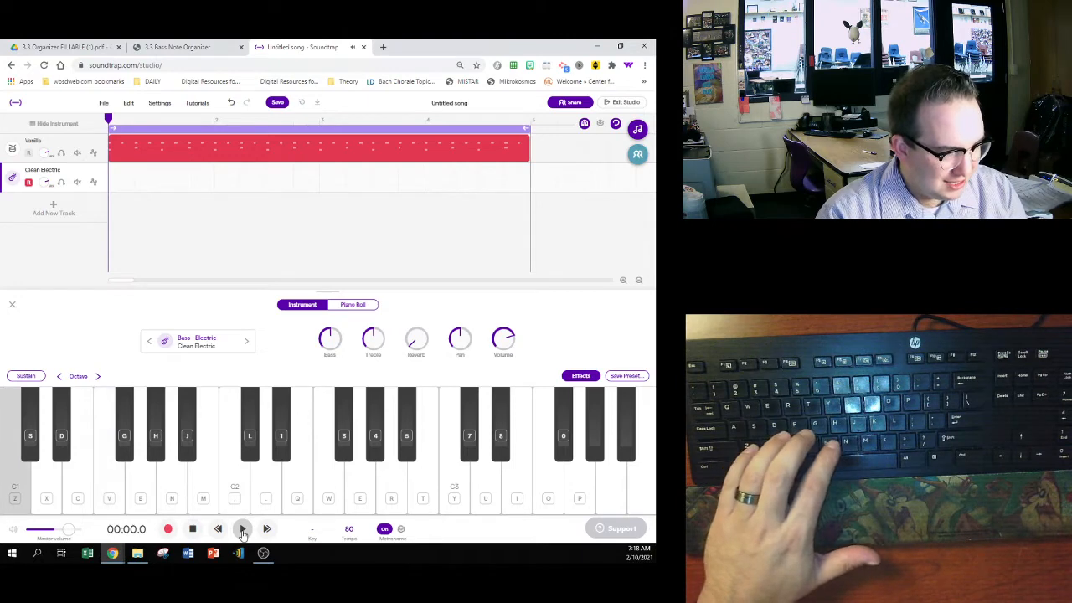
key(b)
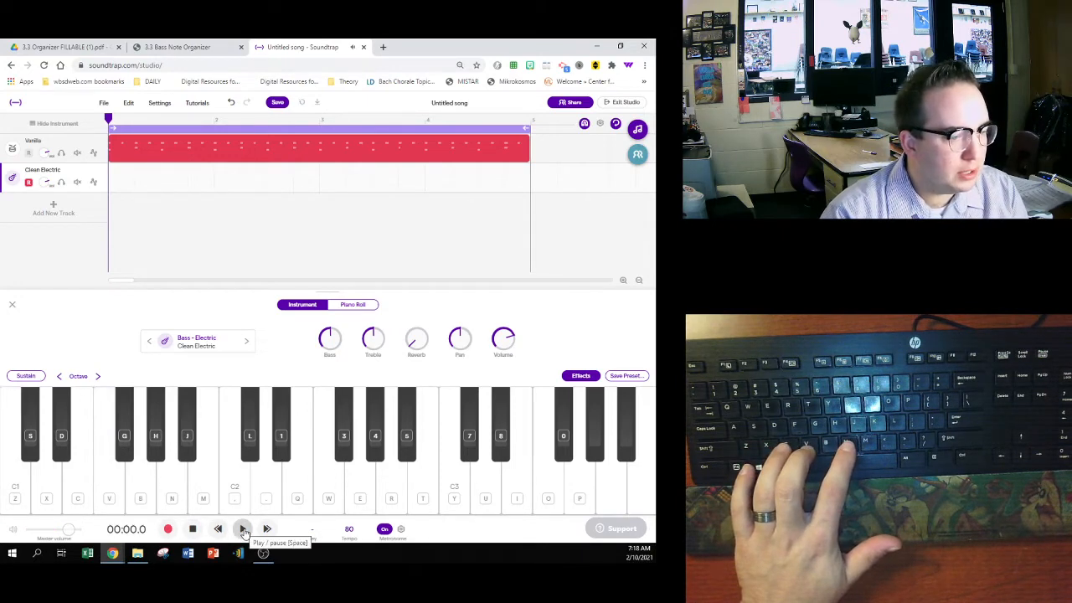
- Rehearse the bass line over the drum groove, playing A1, F1, C1 and G1 three times each, one note per measure, and return to the start
click(243, 529)
key(n)
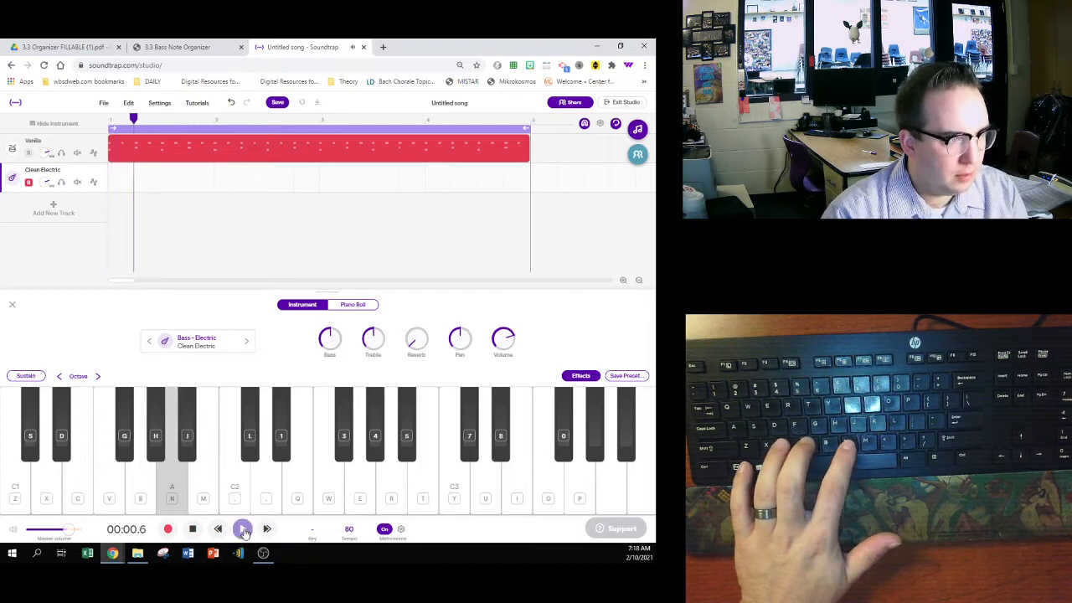
key(n)
key(n)
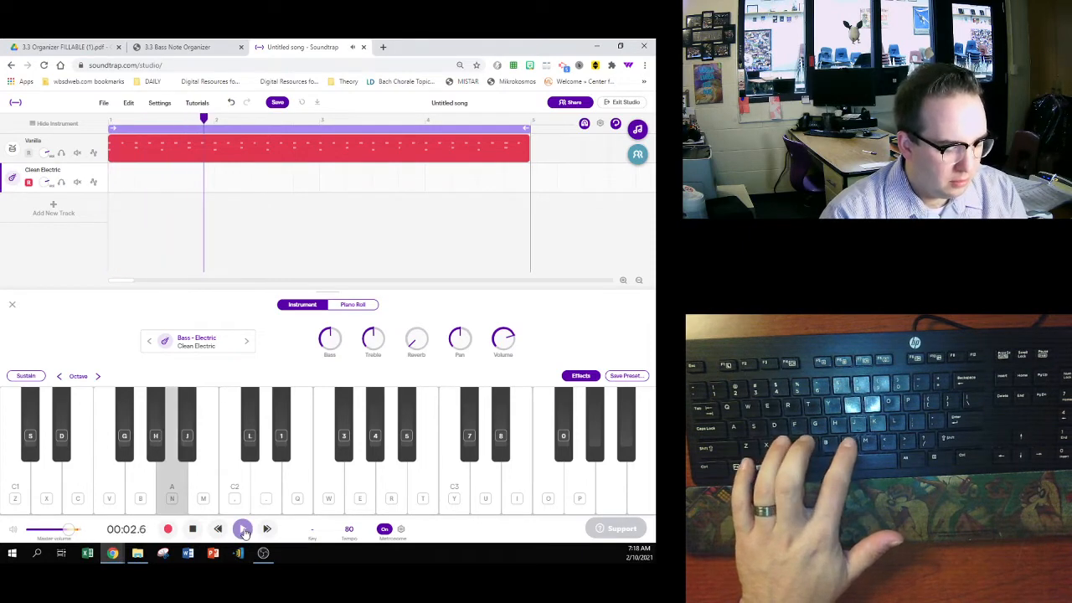
key(v)
key(v)
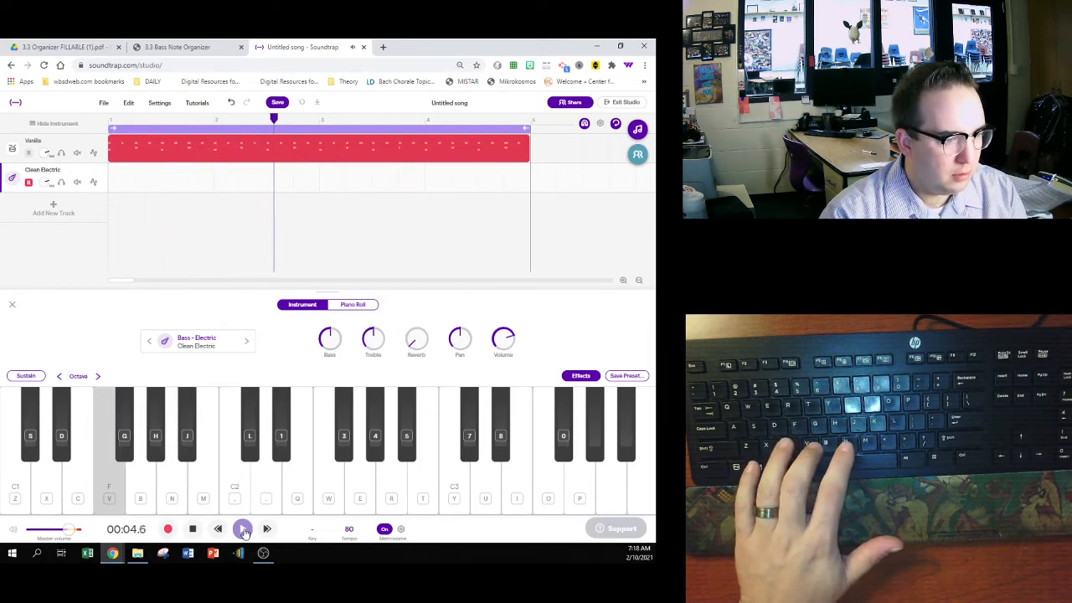
key(v)
key(z)
key(z)
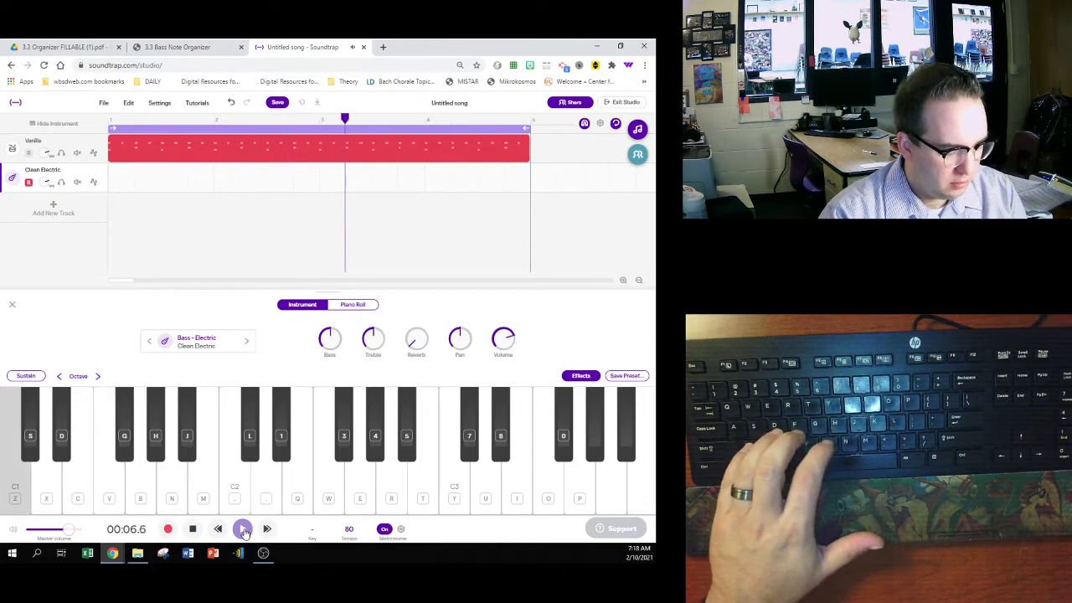
key(z)
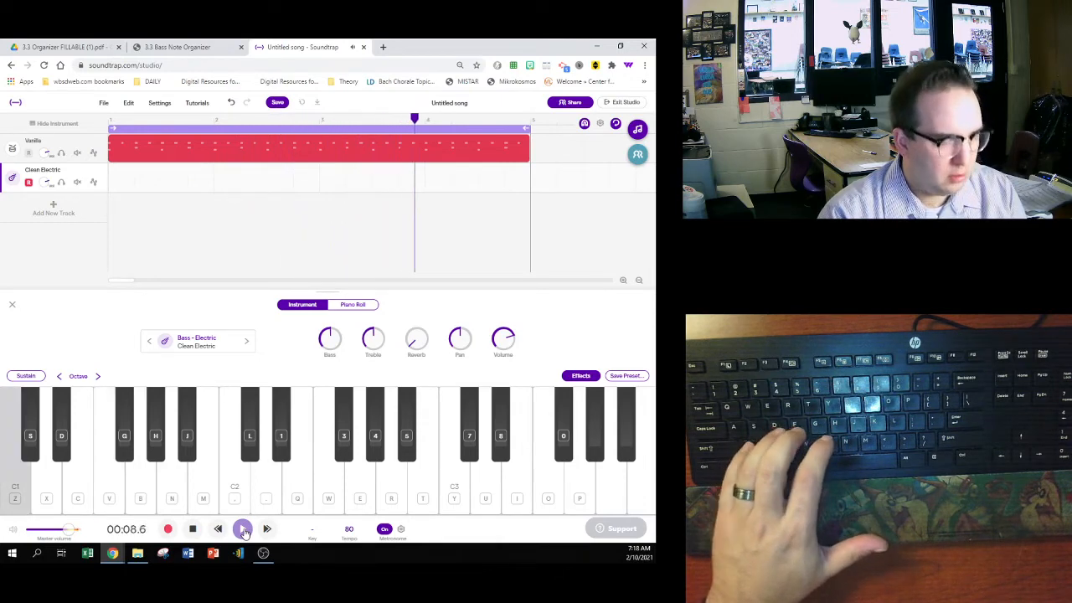
key(b)
key(b)
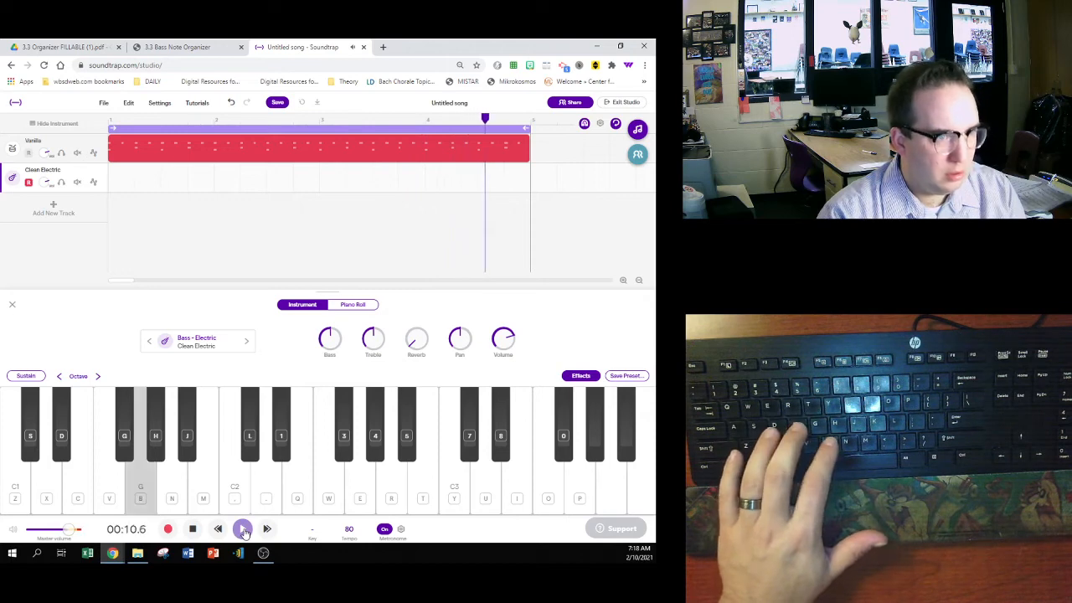
key(b)
click(243, 532)
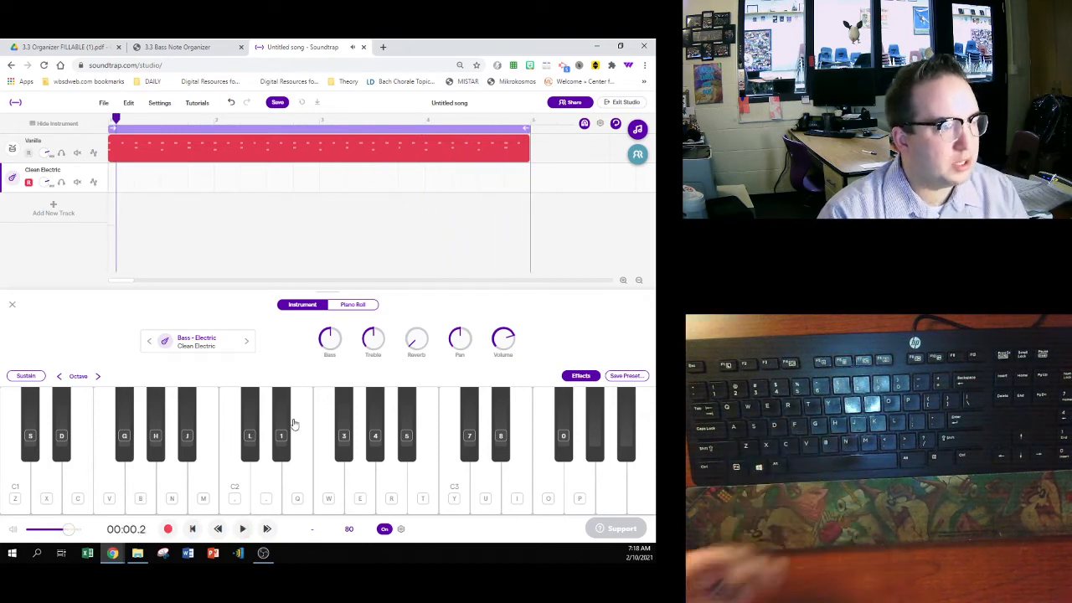
click(195, 532)
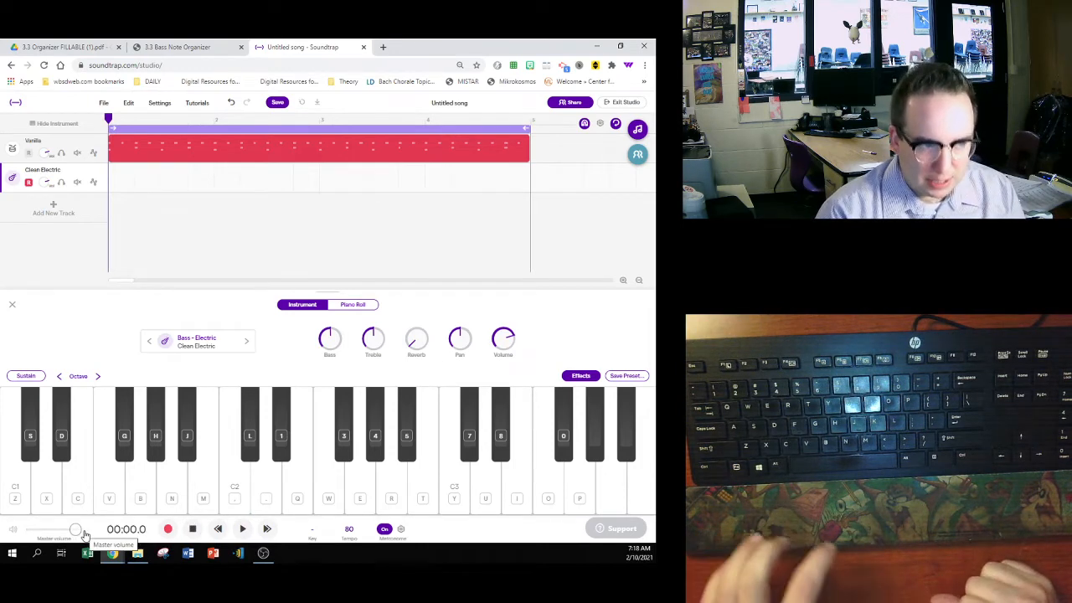
- Record the bass line over the drum groove, playing A1, F1, C1 and G1 three times each, one note per measure, and stop after measure four
click(167, 528)
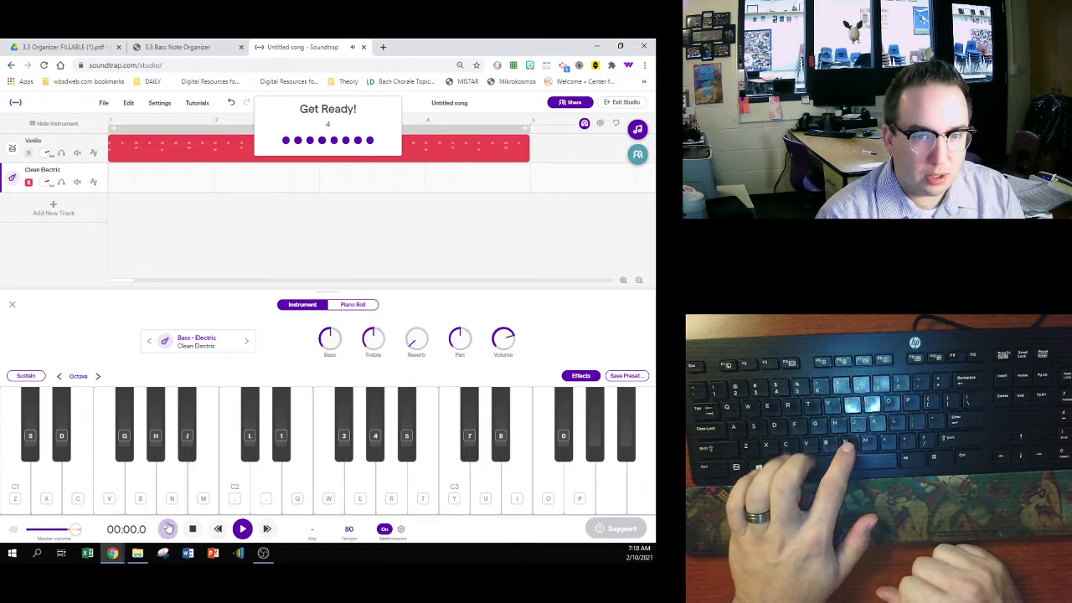
key(n)
key(n)
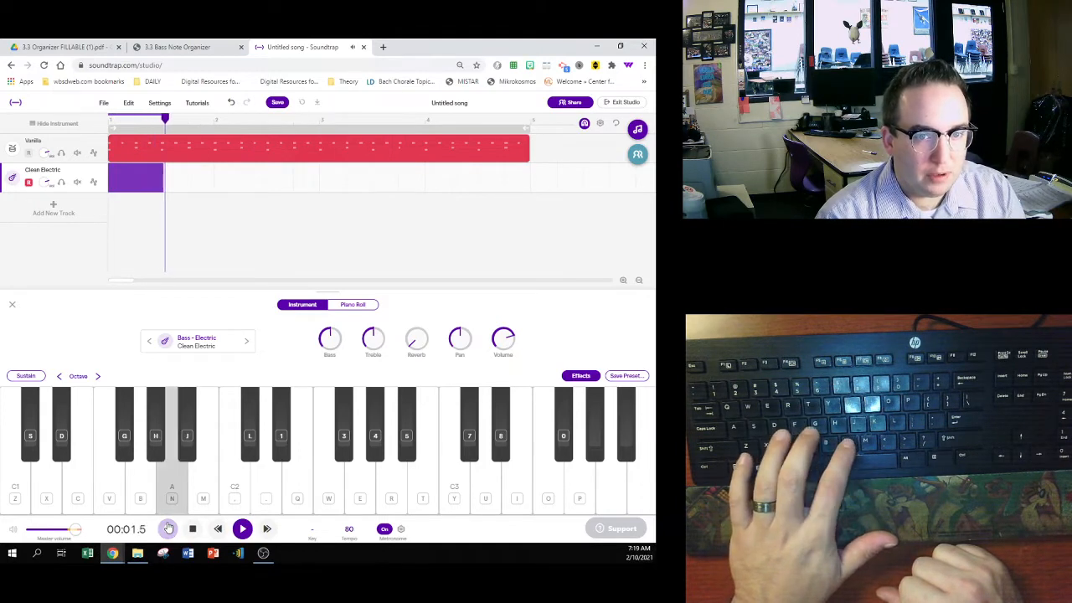
key(v)
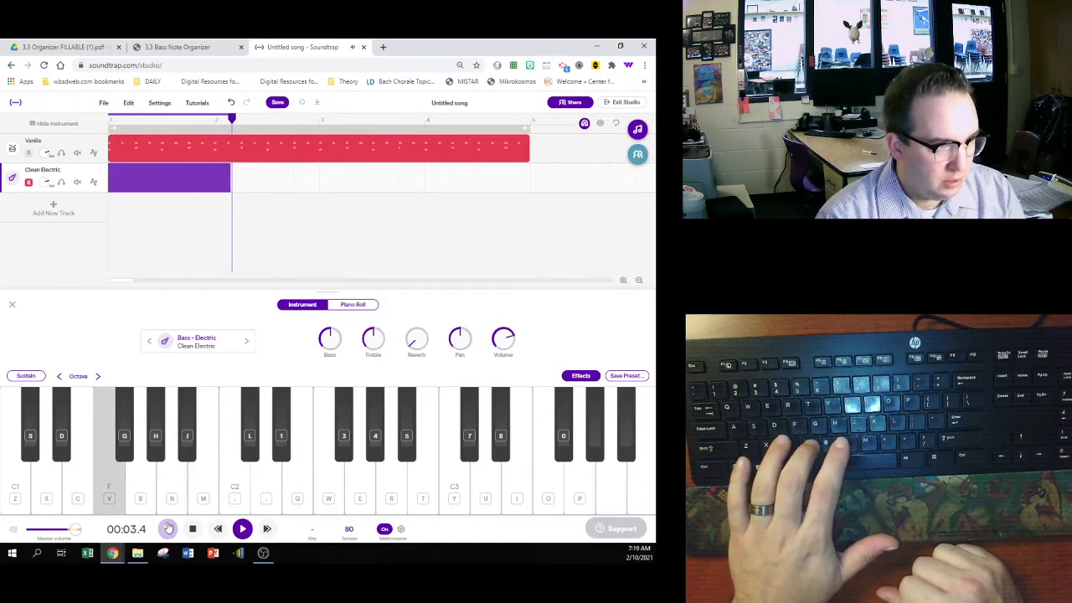
key(v)
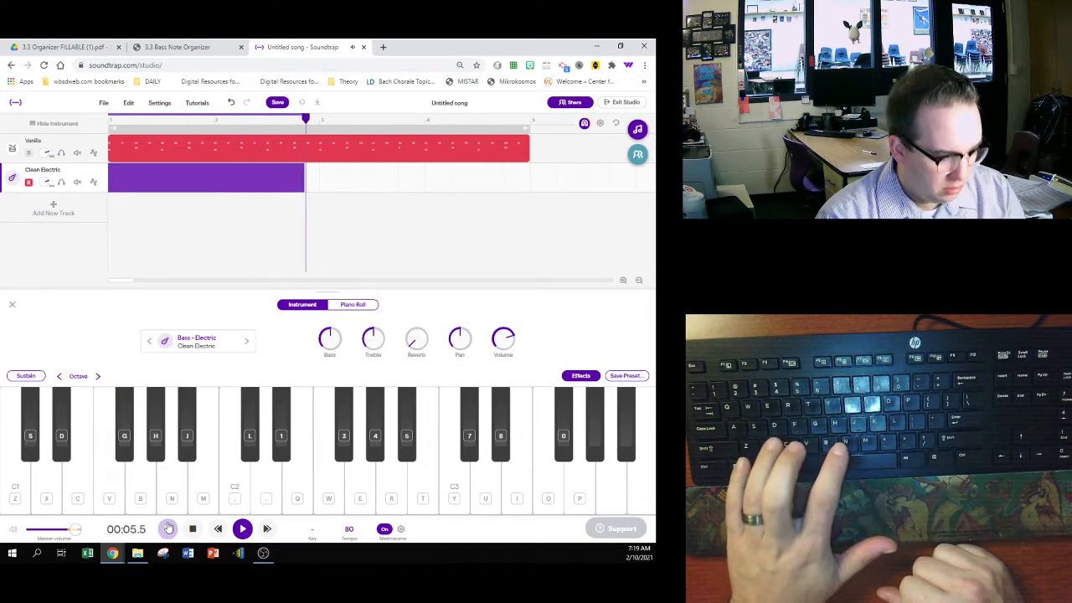
key(v)
key(z)
key(z)
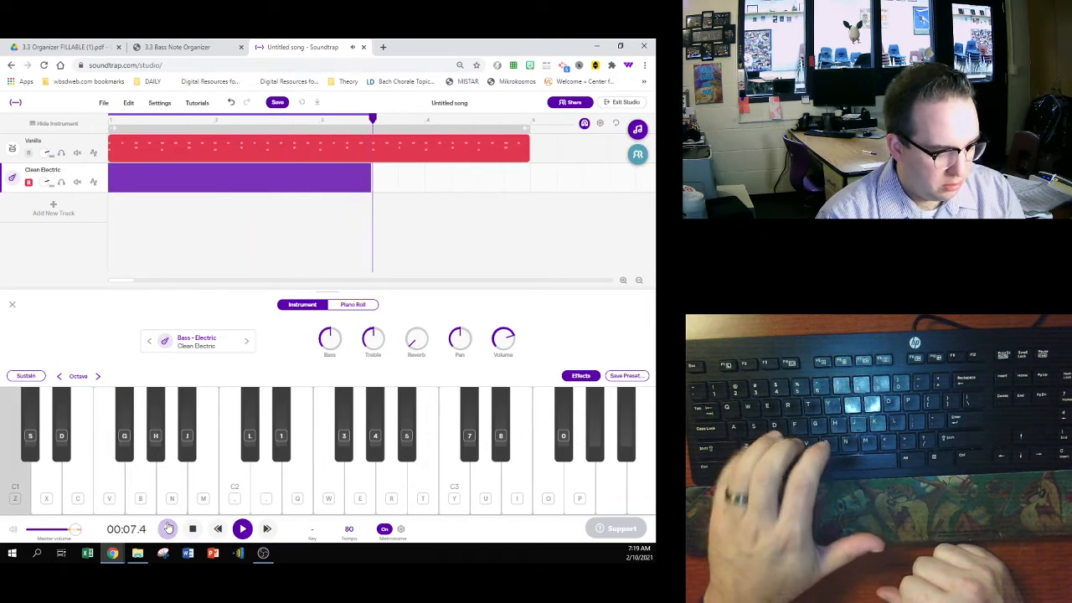
key(b)
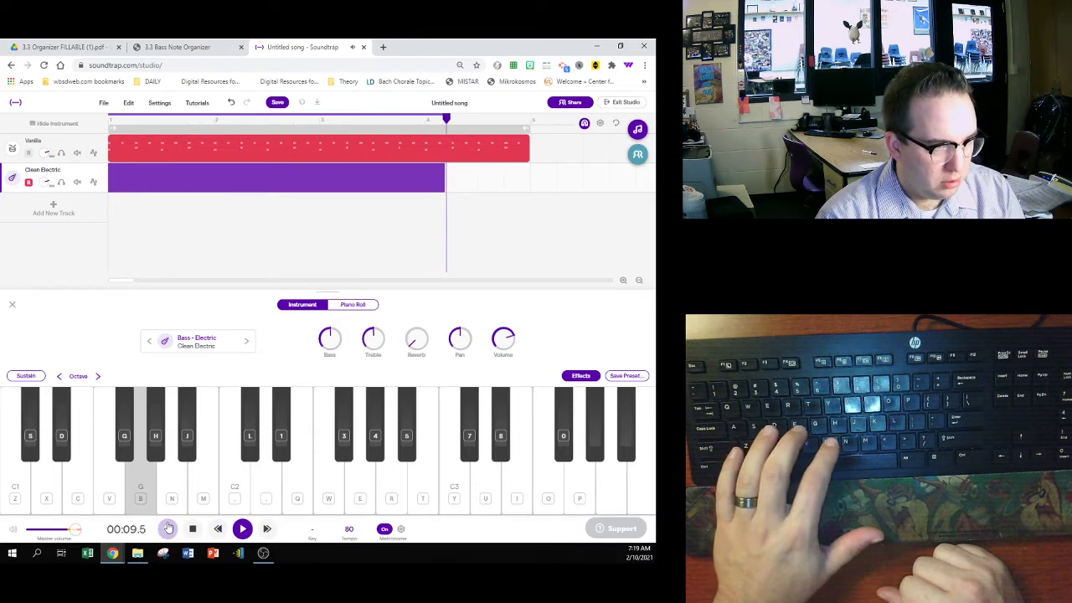
key(b)
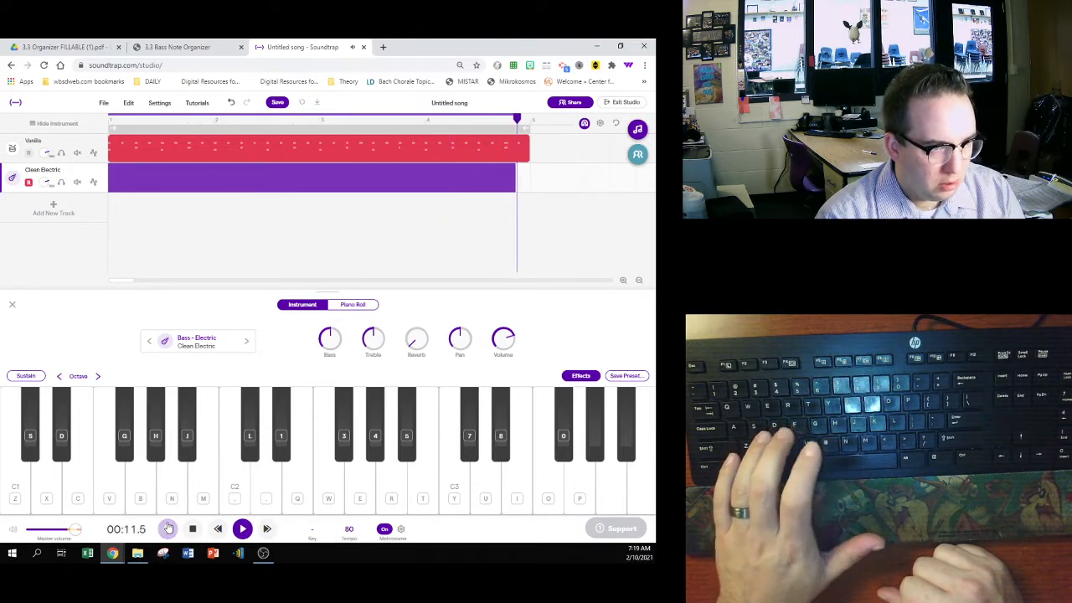
key(b)
click(168, 528)
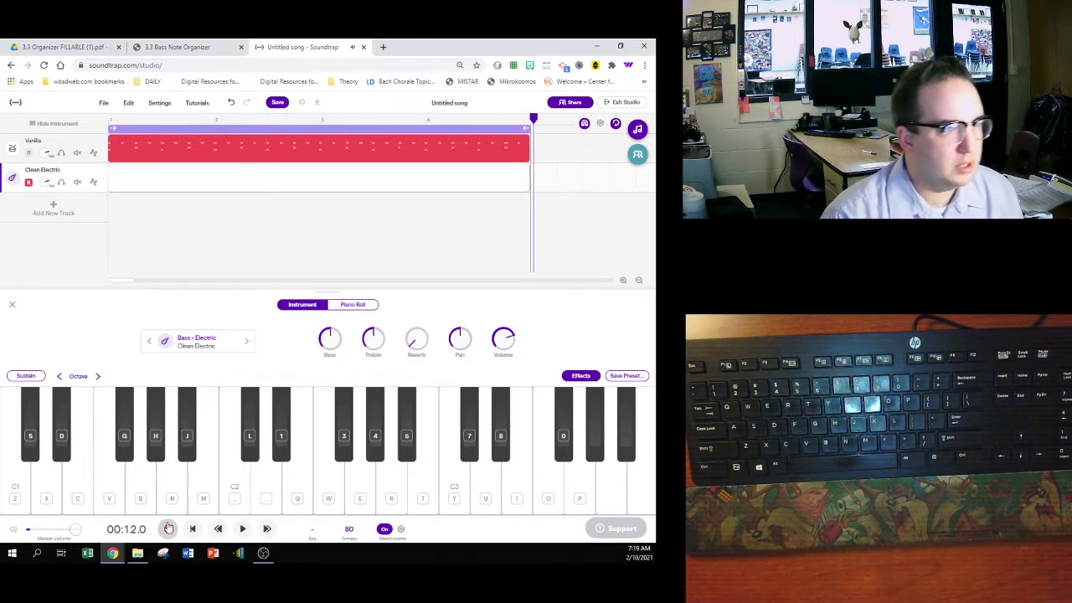
- Check the rhythm in the Bass Note Organizer, return to the song and quantize the recorded bass region to 1/8
click(176, 47)
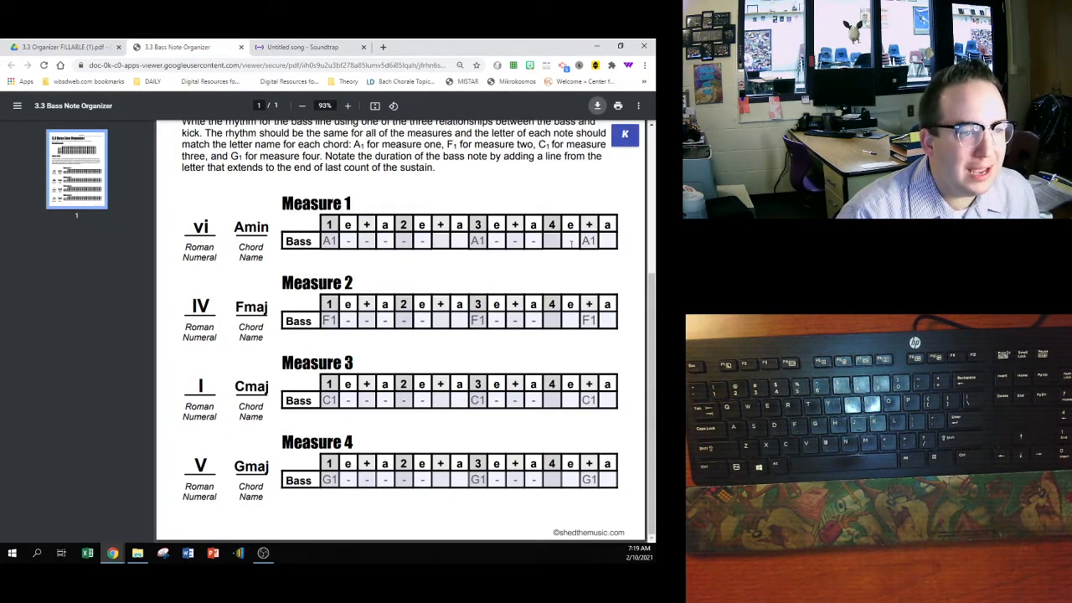
click(303, 47)
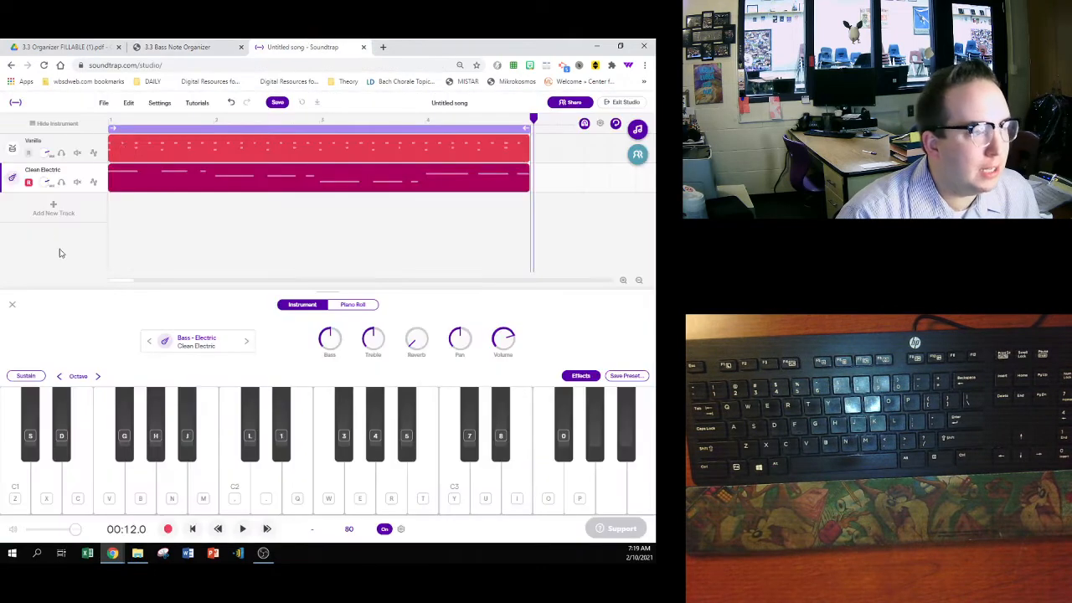
right_click(122, 180)
mouse_move(163, 267)
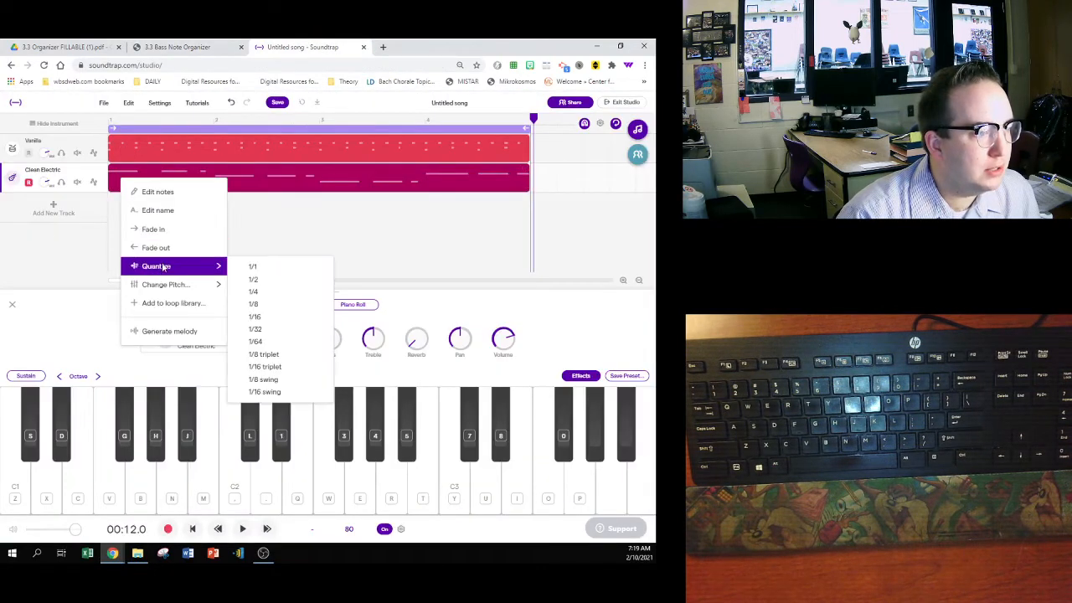
click(255, 305)
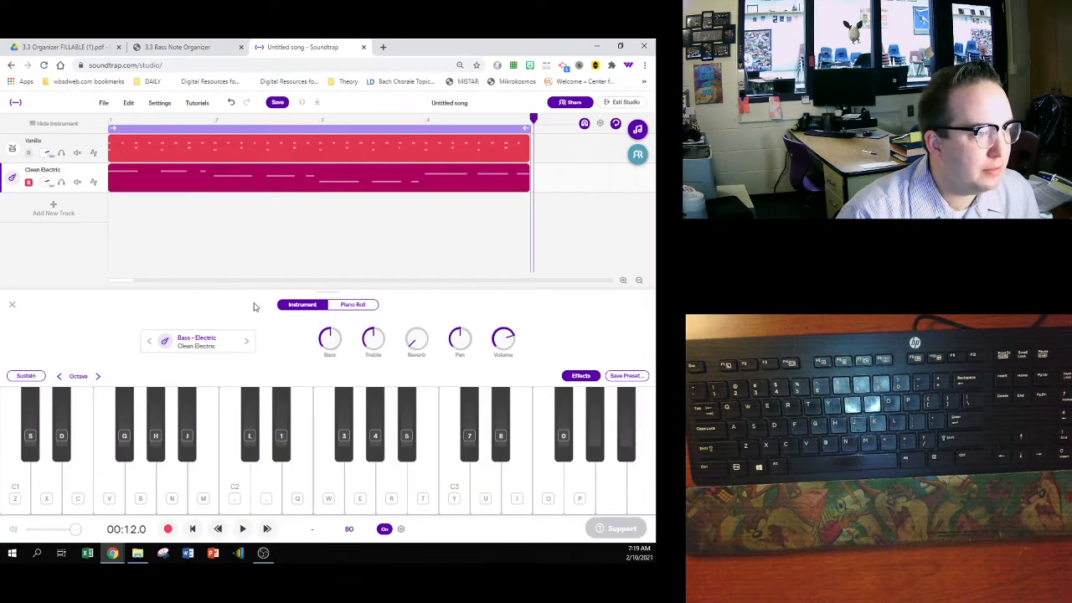
- Open the bass region's notes in the piano roll, compare them with the organizer and set the grid size to 1/16
click(350, 307)
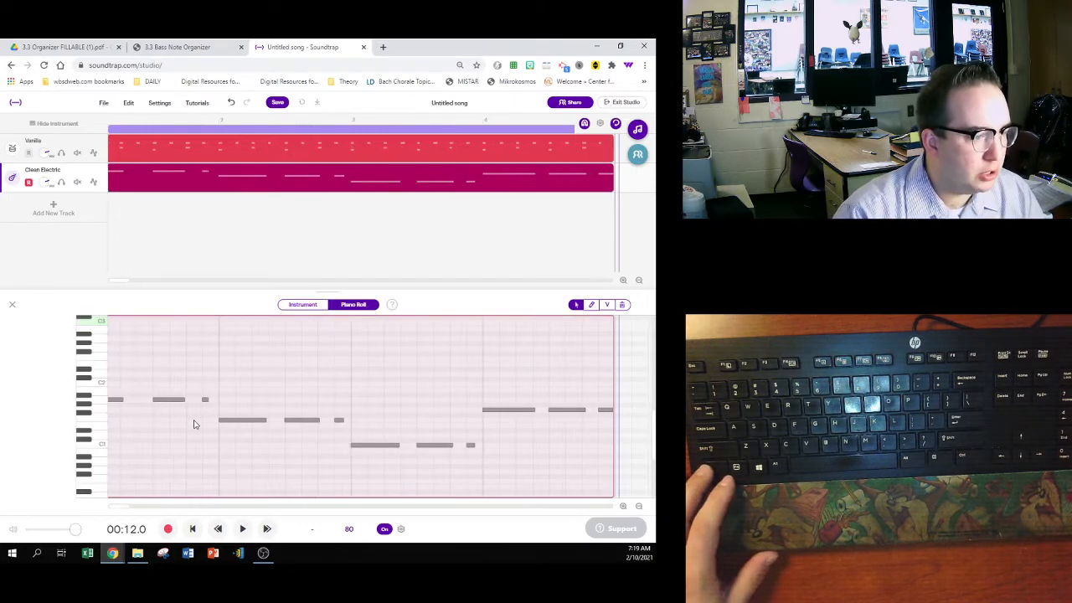
click(211, 47)
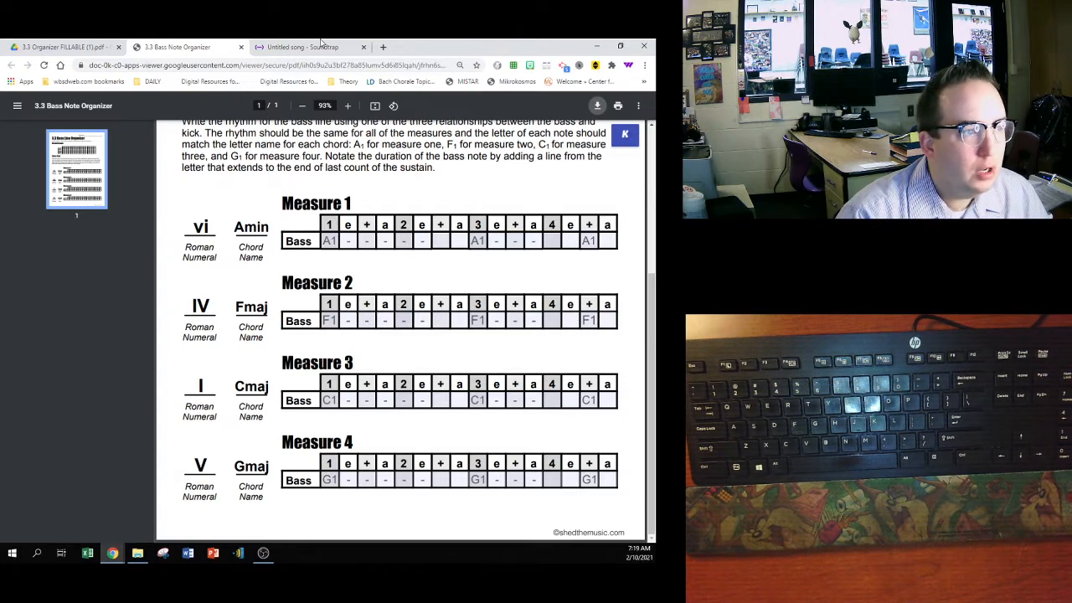
click(321, 46)
click(598, 124)
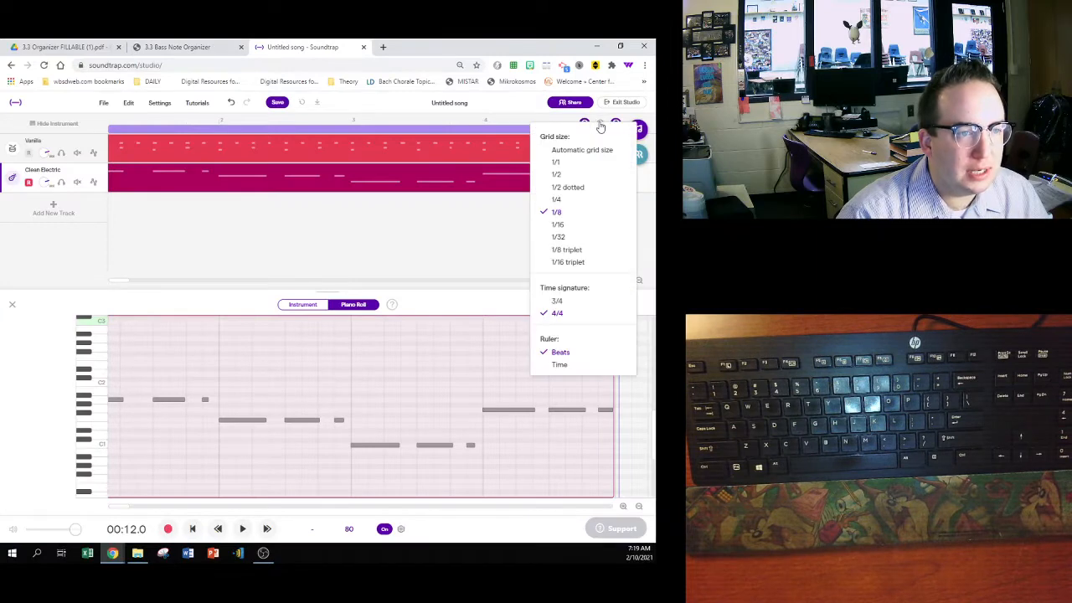
click(581, 225)
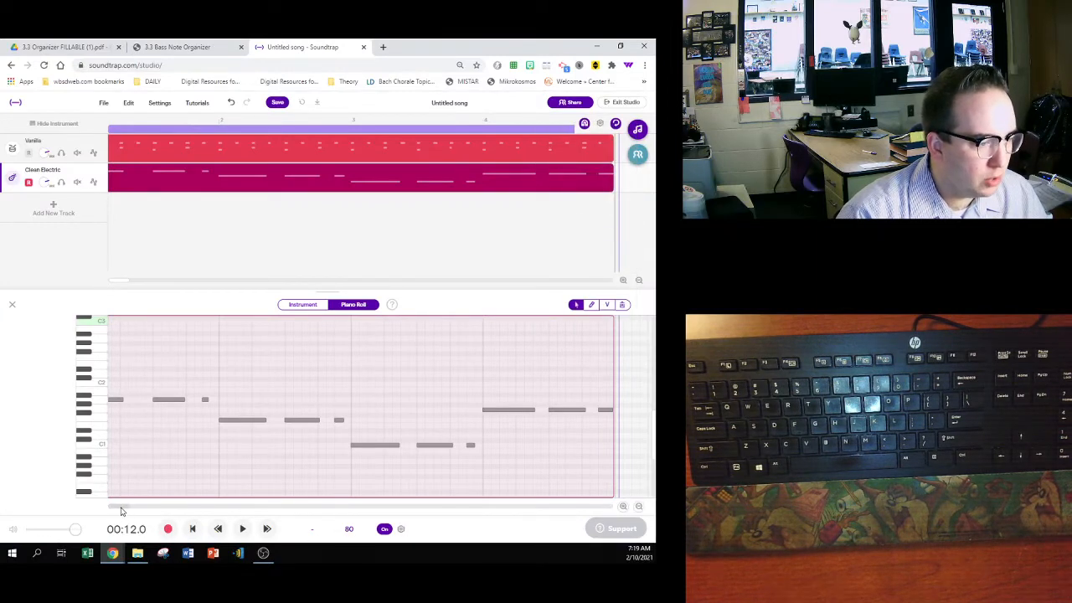
- Following the organizer, resize the three A1 notes in measure 1 to six, four and one sixteenths
drag(122, 507, 102, 508)
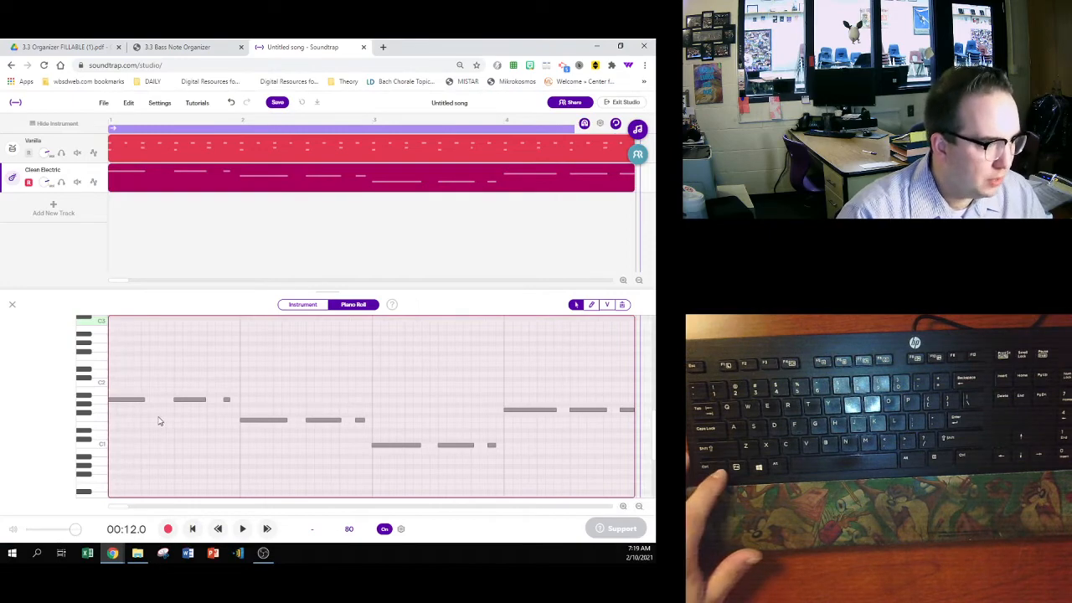
click(192, 46)
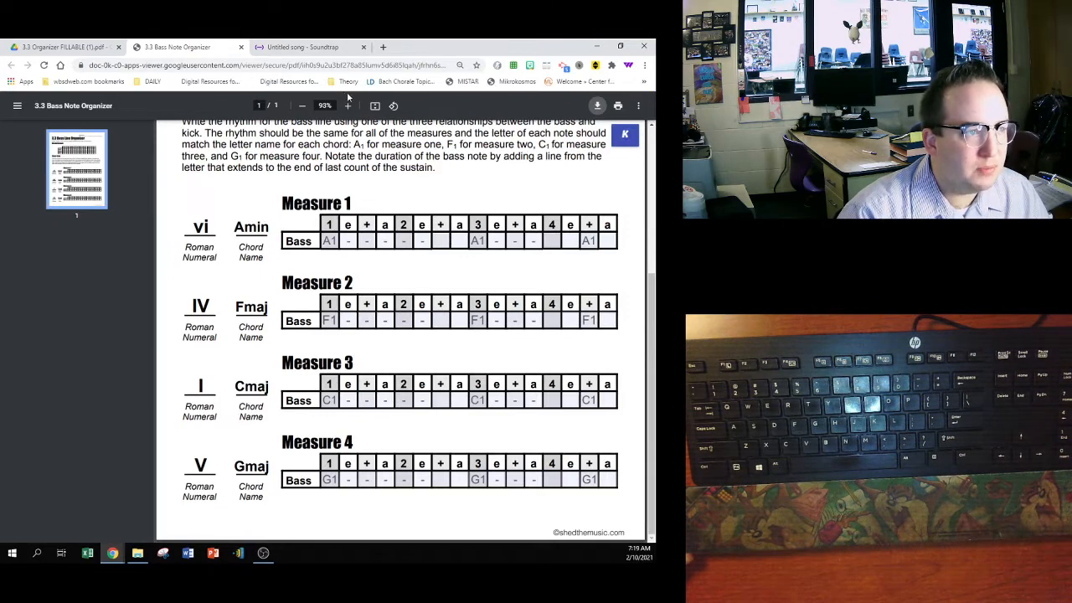
click(314, 48)
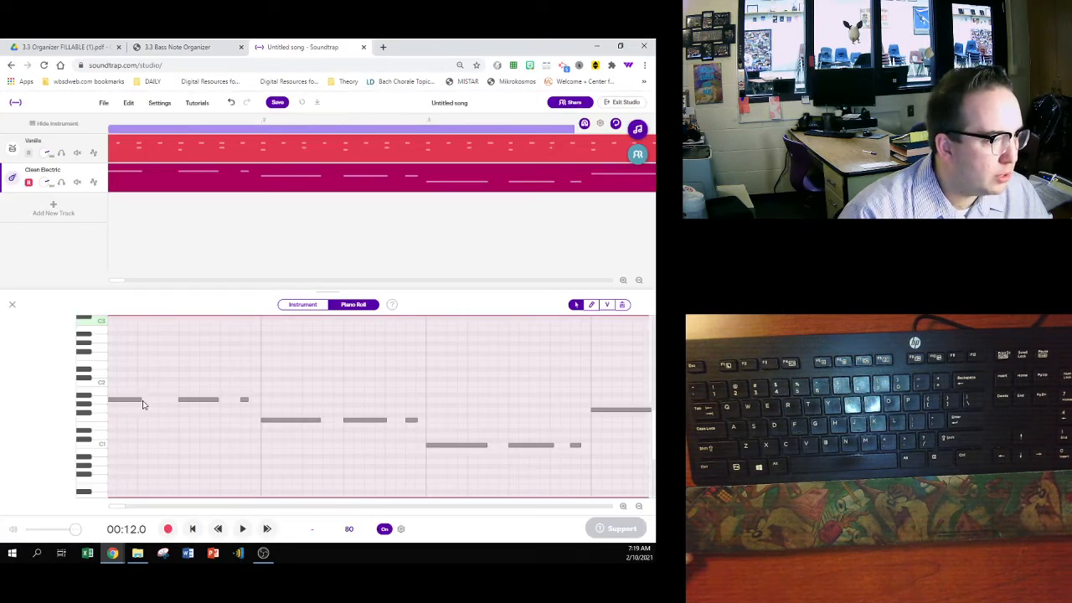
drag(141, 399, 170, 399)
click(175, 417)
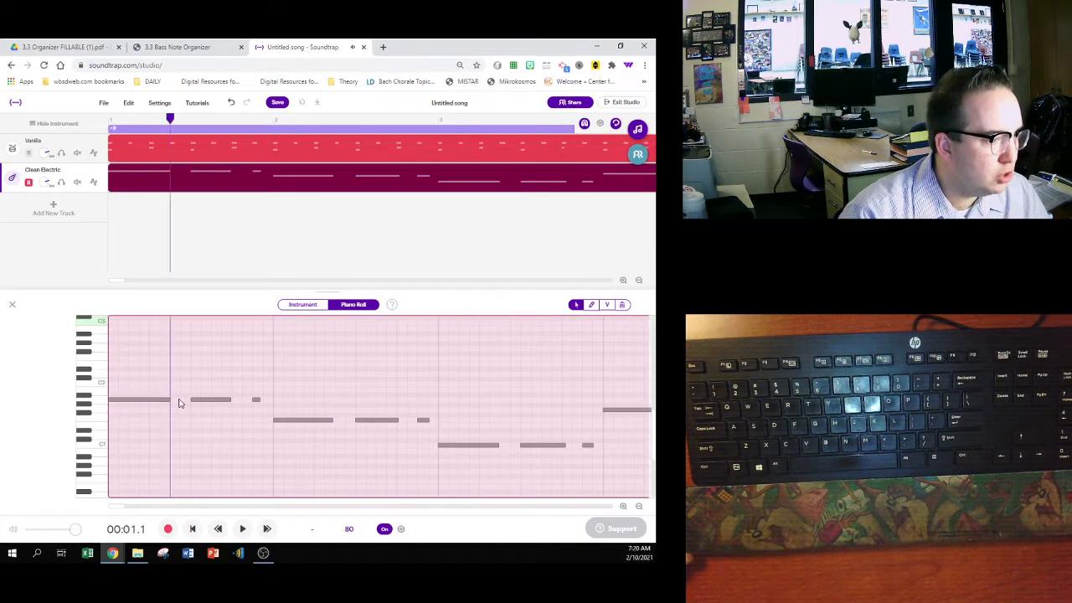
click(228, 399)
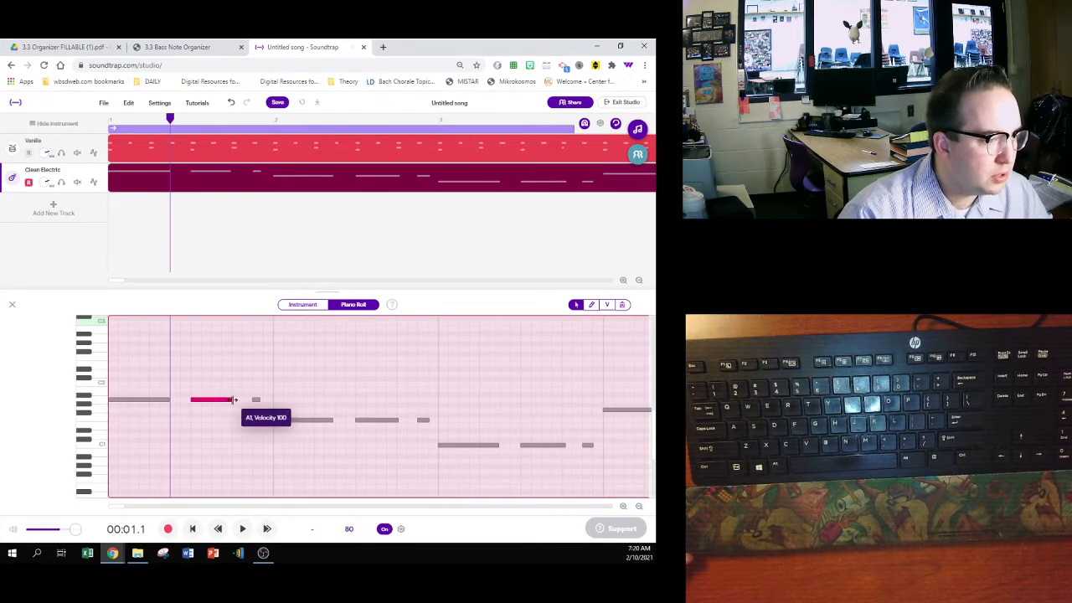
click(260, 401)
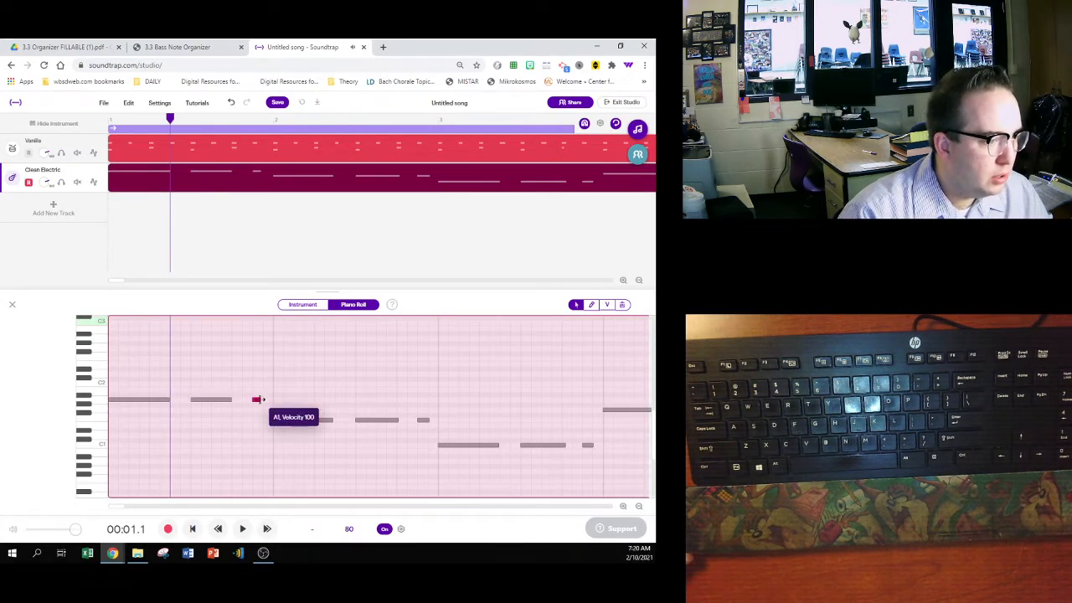
click(254, 408)
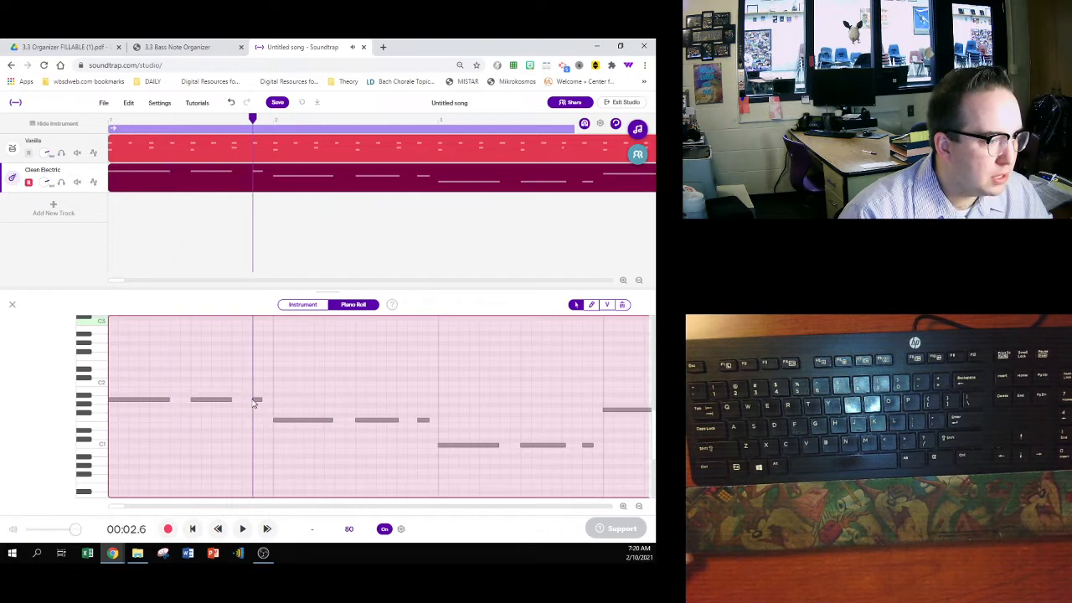
scroll(142, 418, up, 3)
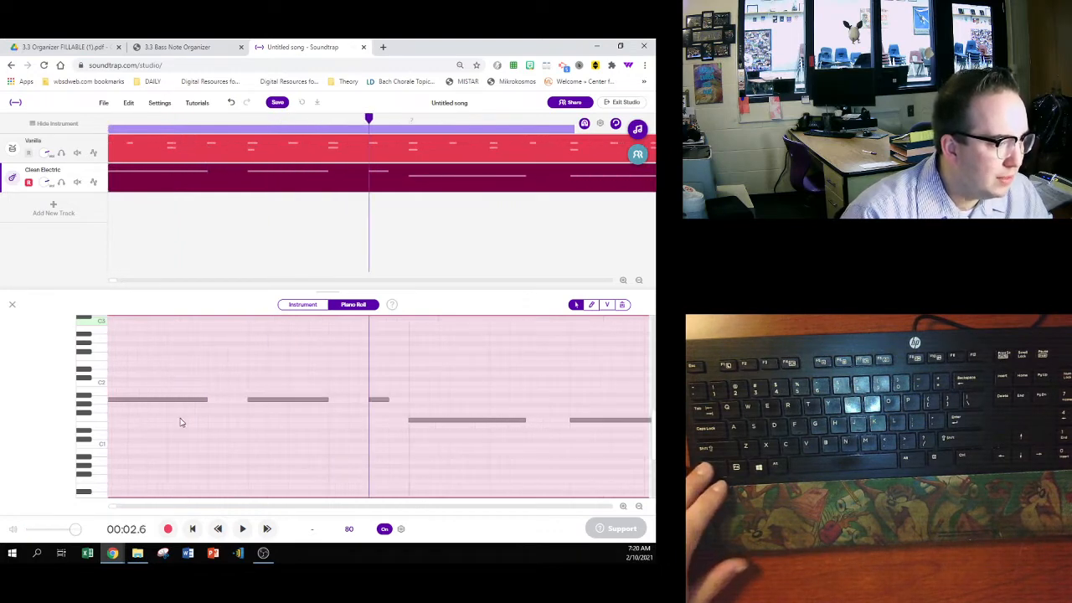
scroll(203, 428, down, 4)
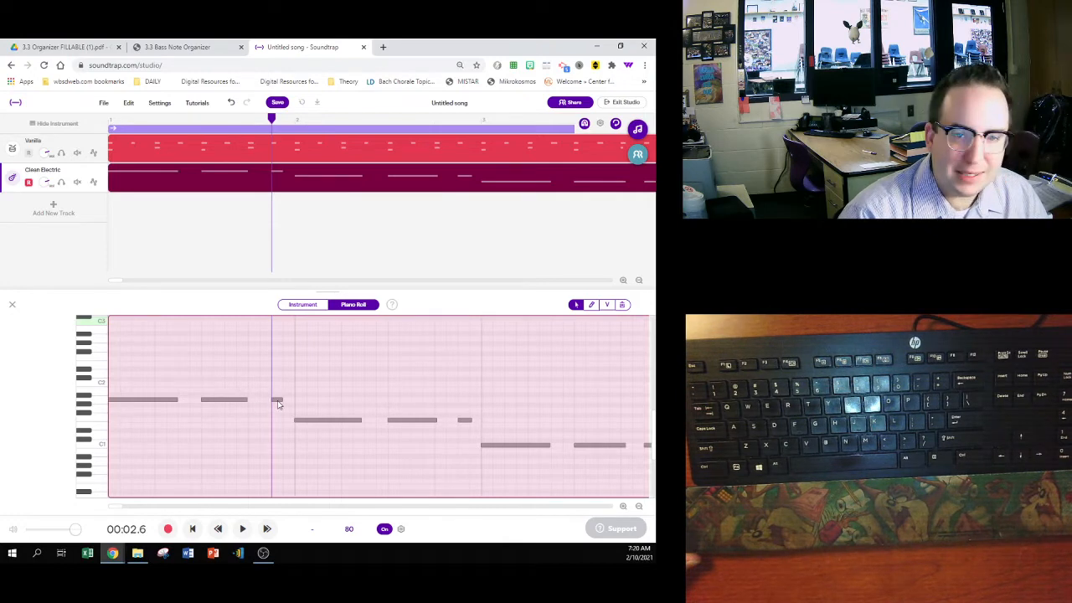
- Resize the three F1 notes in measure 2 to six, four and one sixteenths
drag(118, 511, 122, 510)
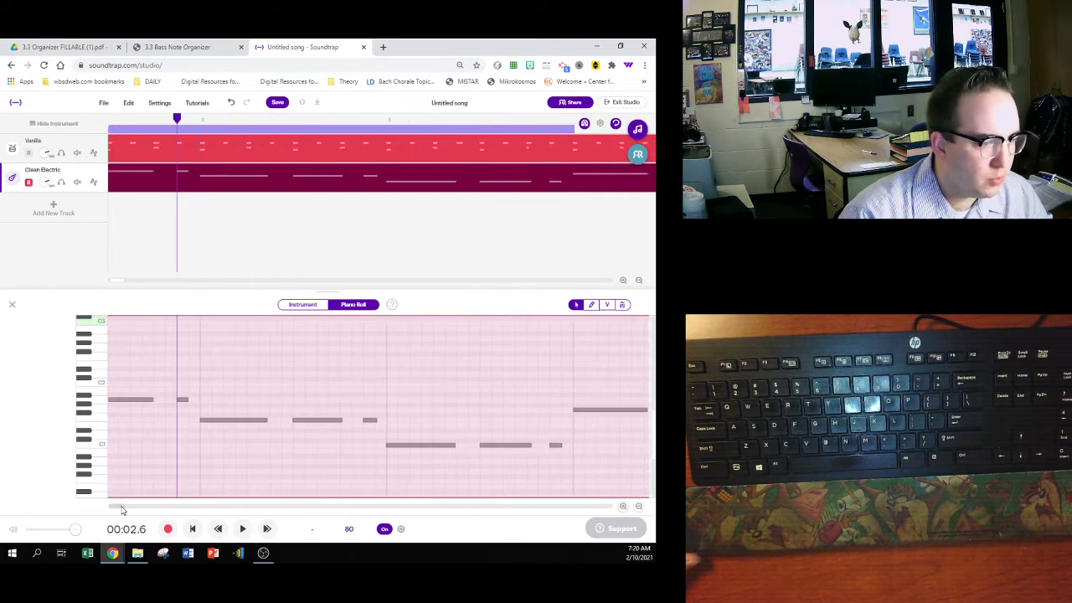
click(267, 421)
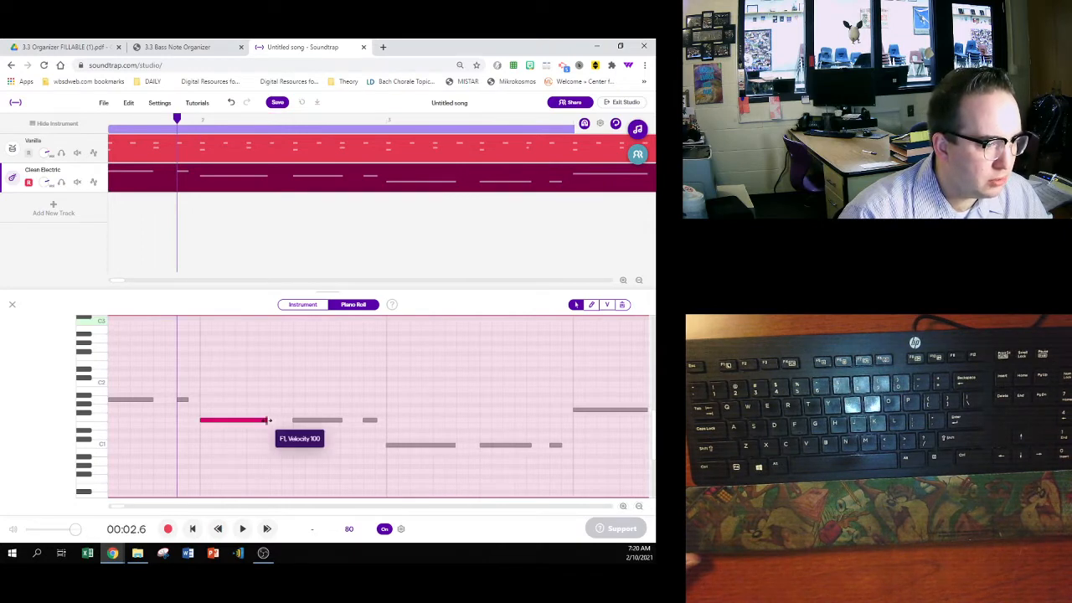
click(339, 420)
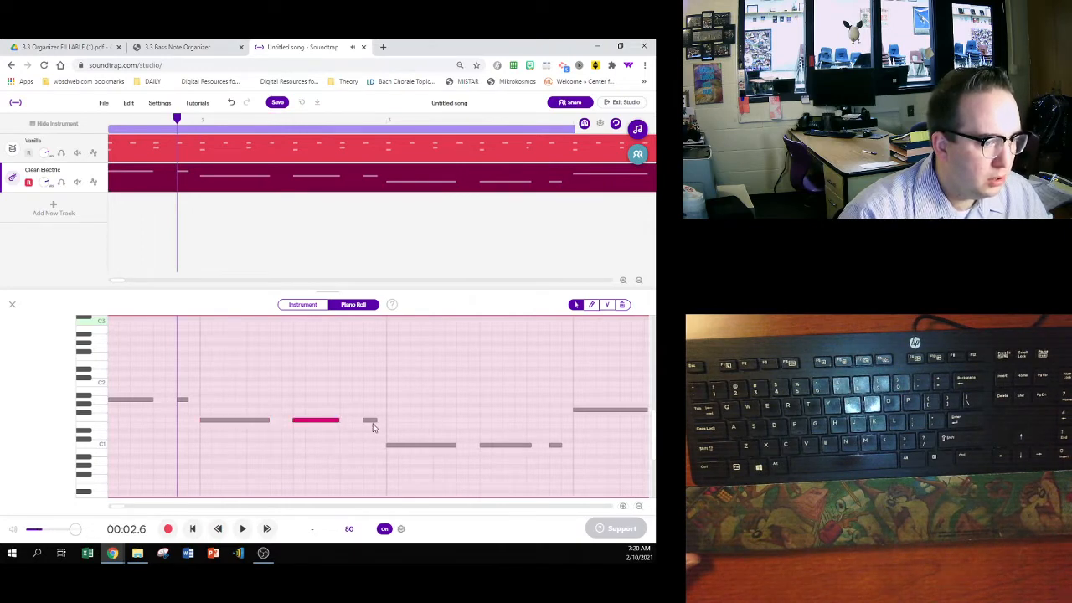
click(374, 420)
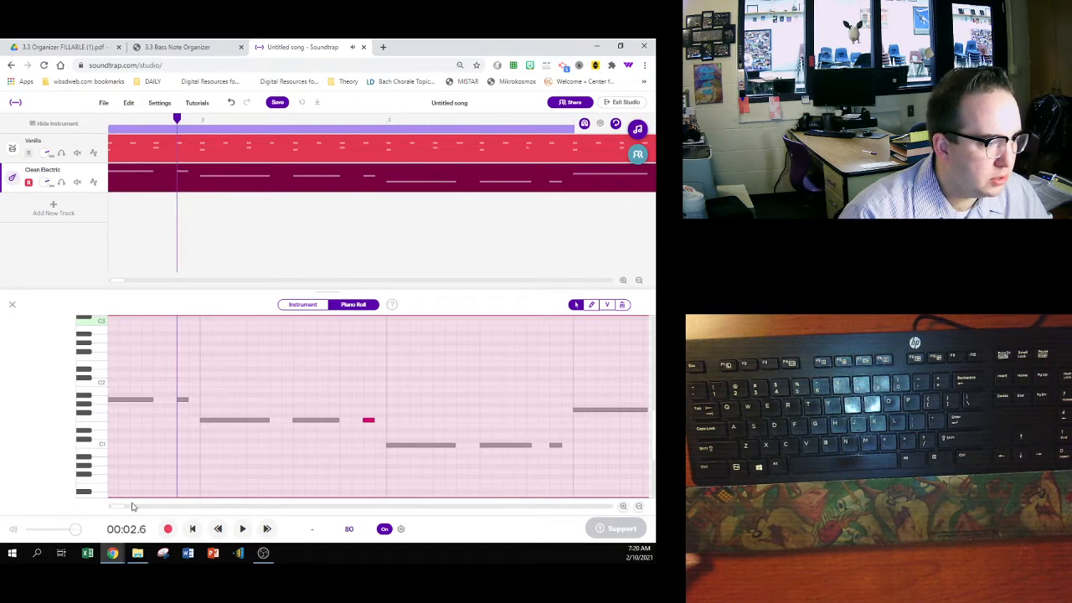
- Resize the C1 notes in measure 3 and the G1 notes in measure 4 to six, four and one sixteenths each
scroll(120, 508, right, 3)
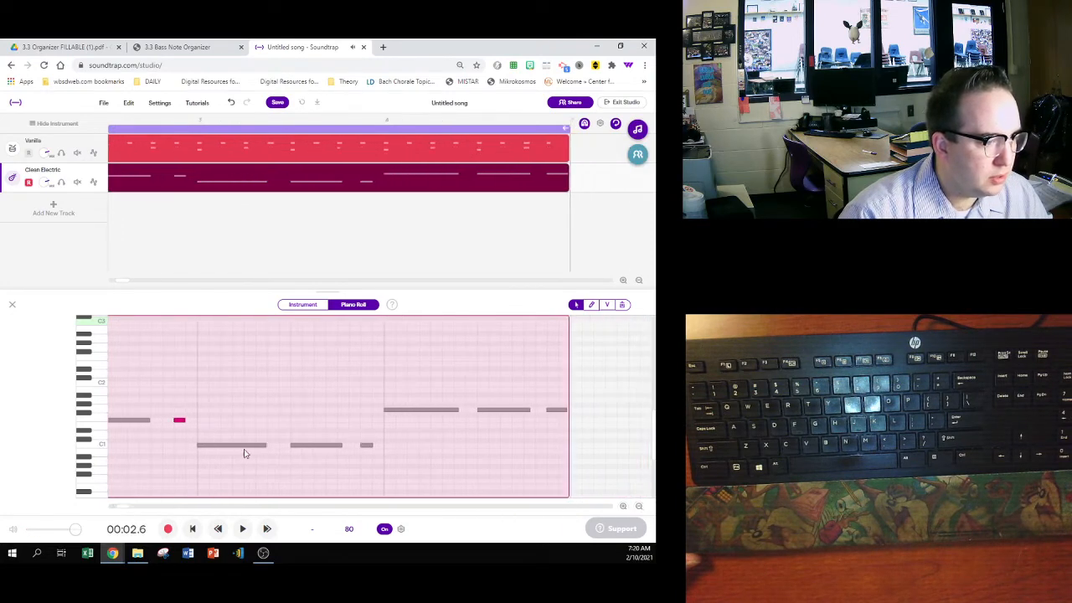
click(264, 444)
click(339, 444)
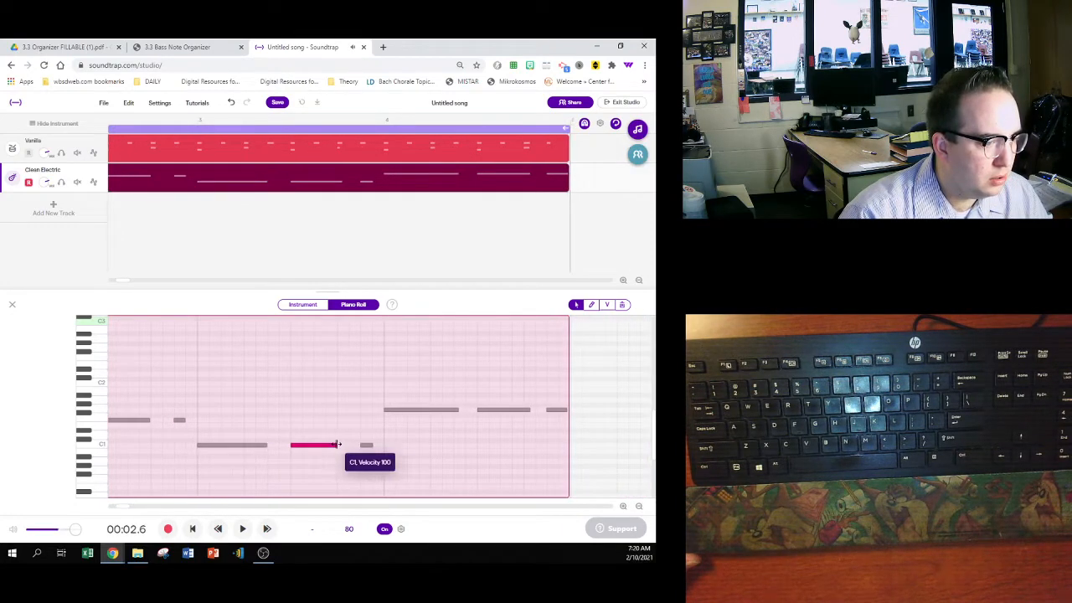
click(365, 445)
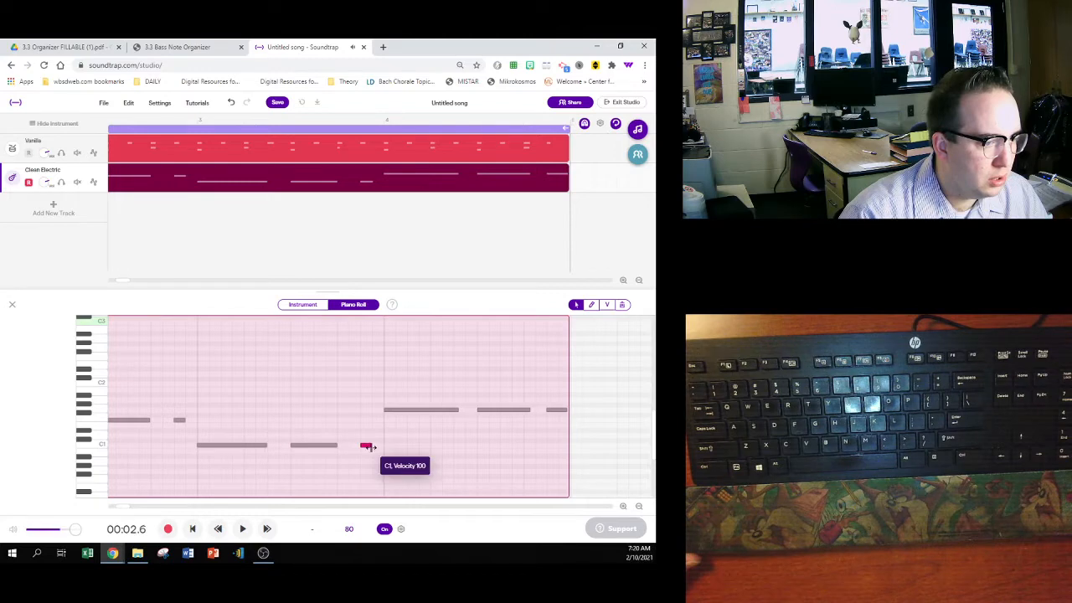
click(456, 409)
click(526, 409)
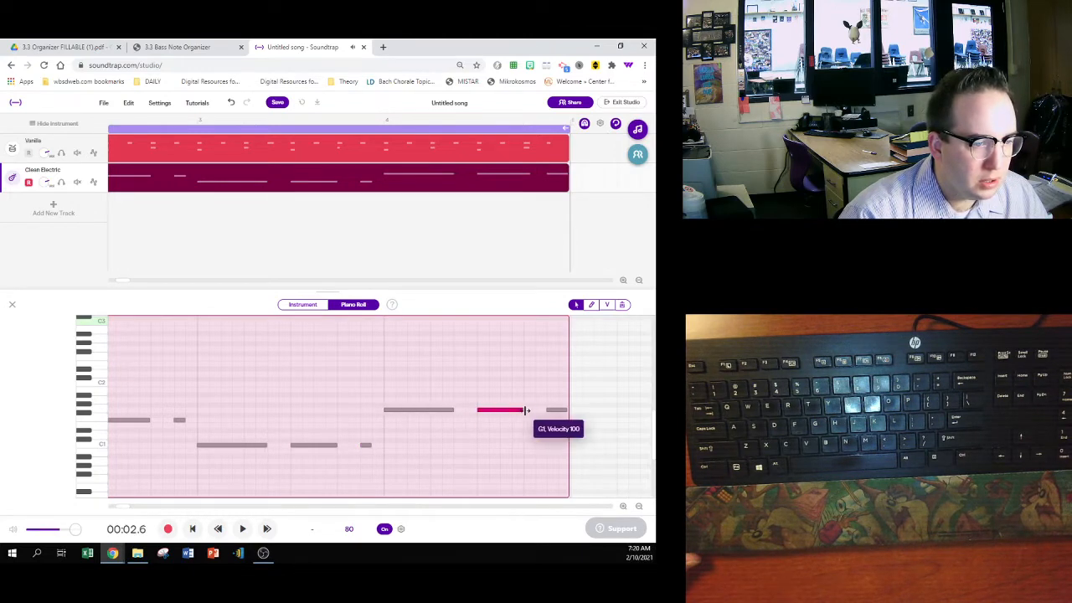
drag(565, 410, 560, 411)
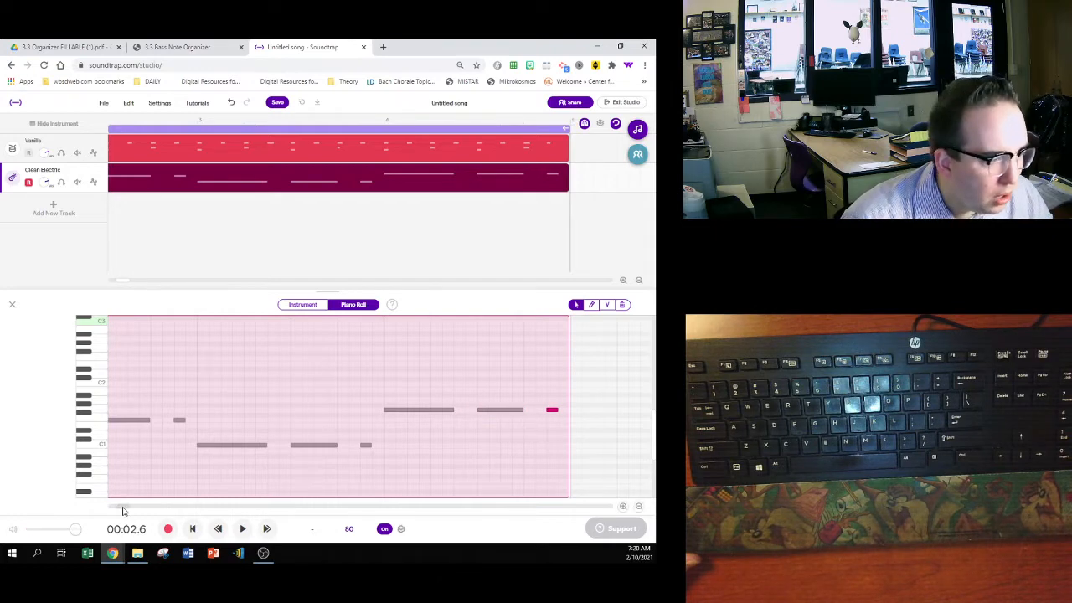
- Turn off the metronome and play the four measures from the start to hear the bass with the drums
drag(122, 509, 109, 509)
click(192, 528)
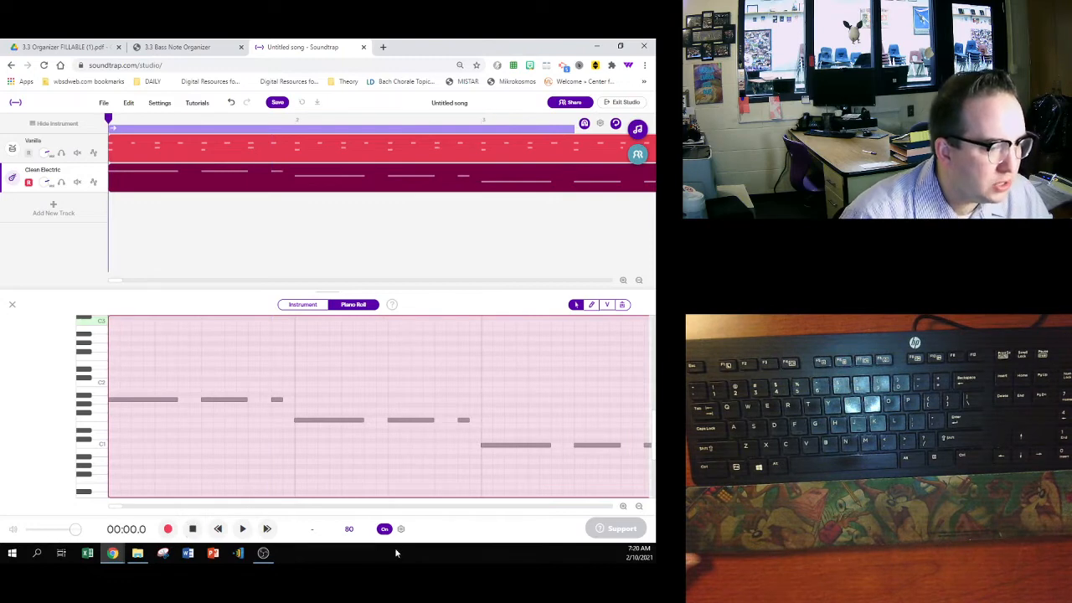
click(384, 529)
key(space)
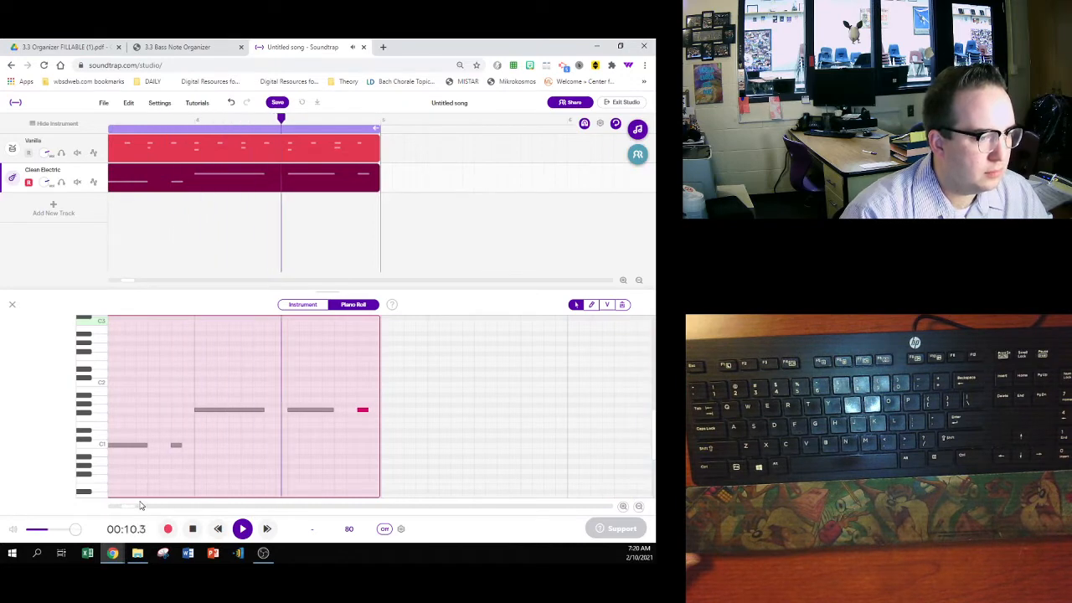
key(space)
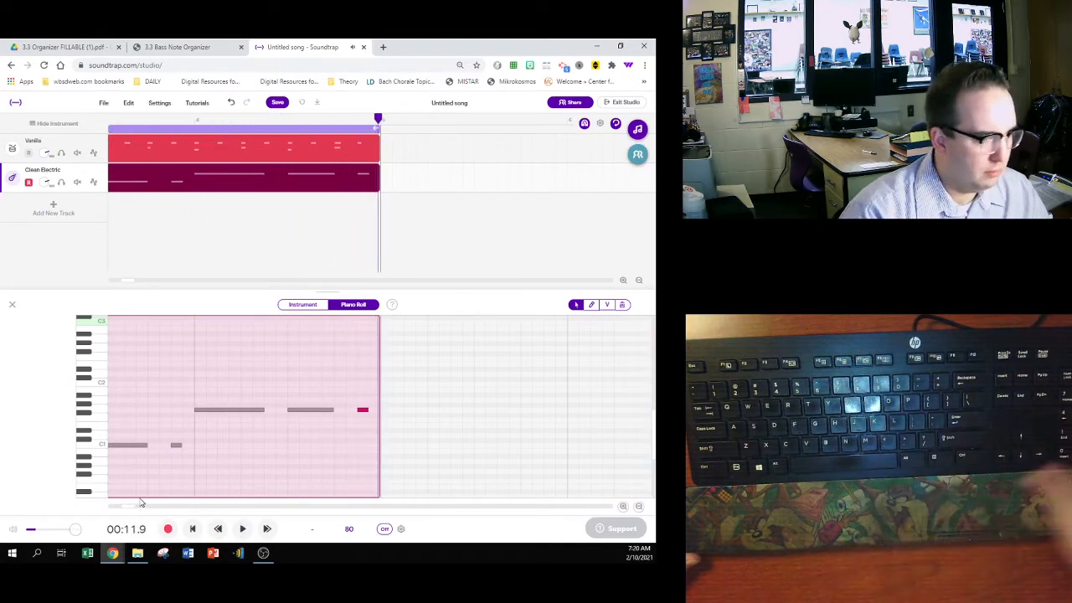
- Save the song and copy its web address
click(280, 103)
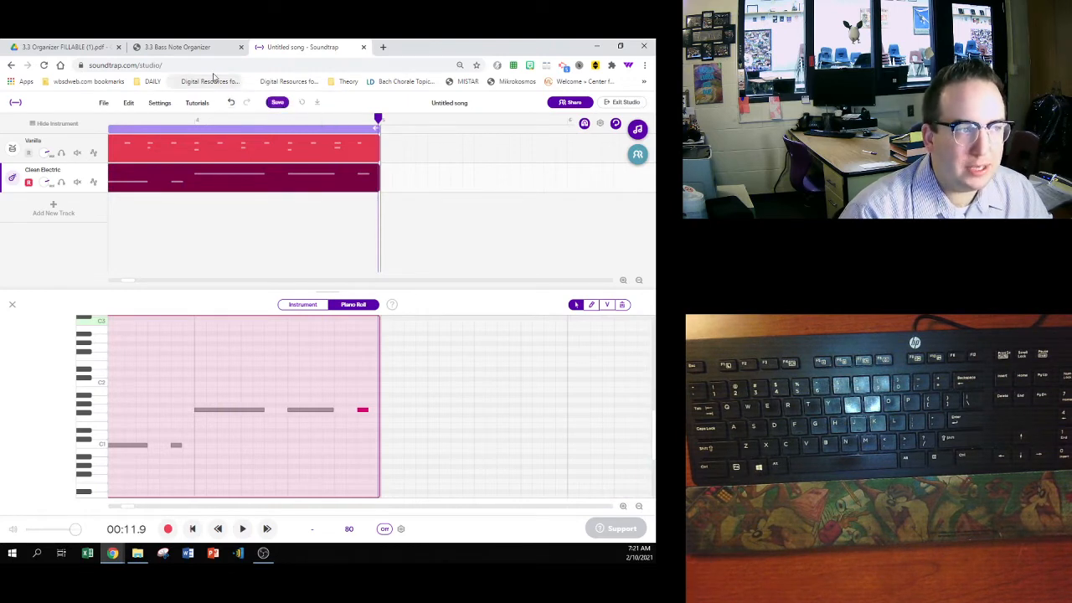
click(190, 64)
right_click(189, 66)
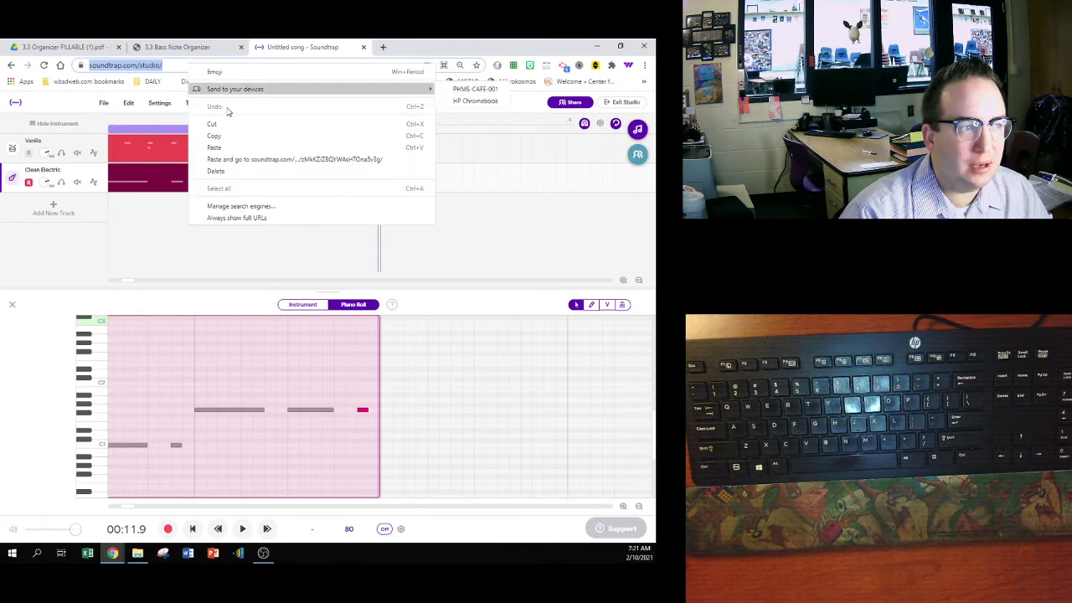
click(205, 136)
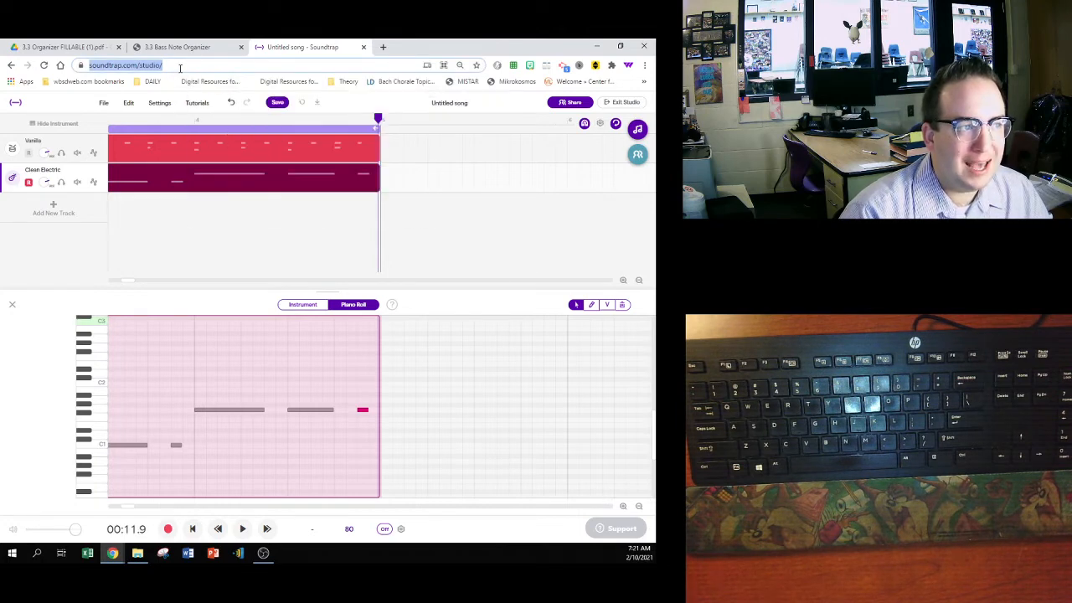